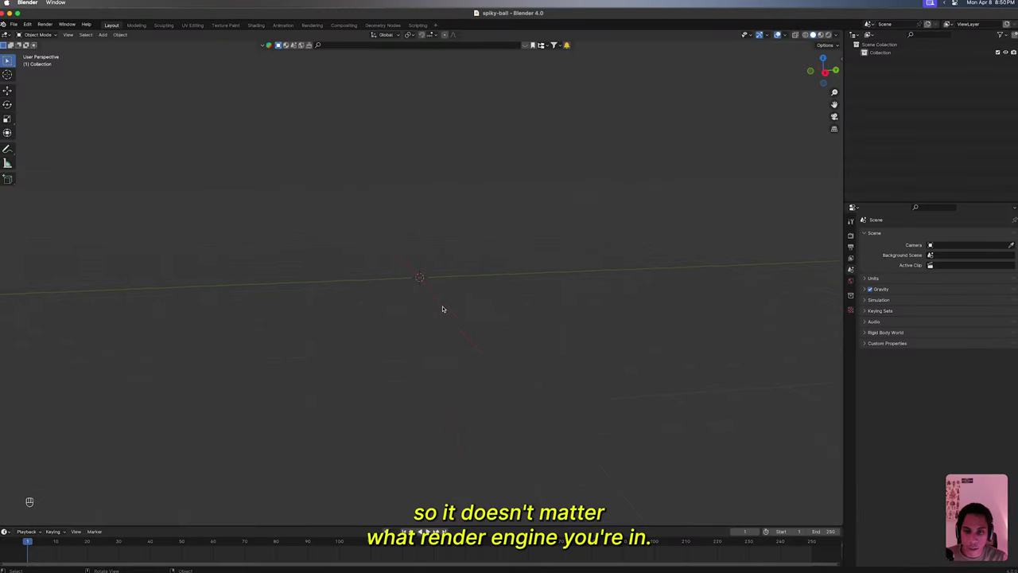
- Enable Ambient Occlusion, Bloom and Screen Space Reflections in the render settings and collapse the SimpleBake section
middle_click_drag(443, 309, 732, 285)
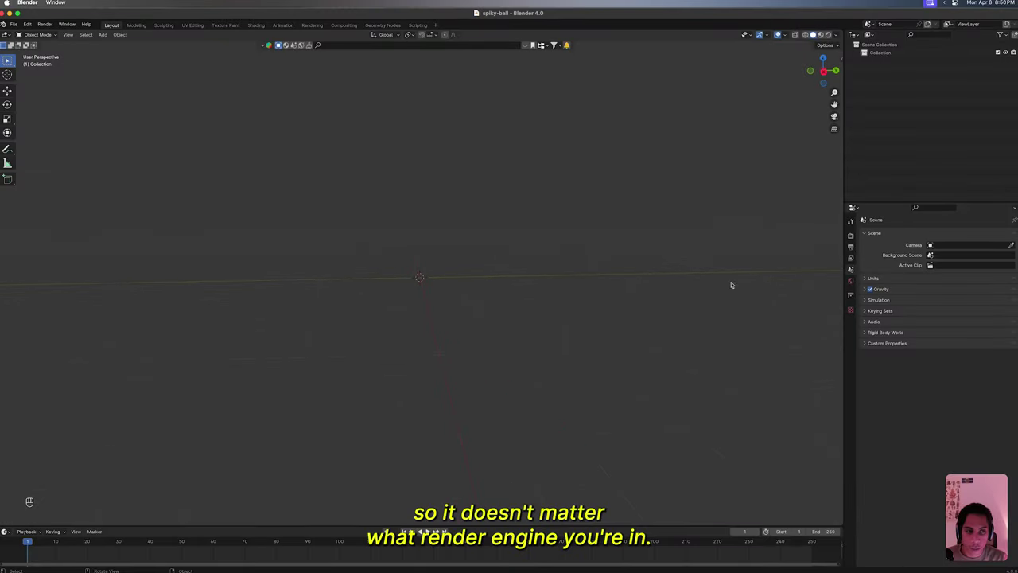
left_click(850, 238)
left_click(869, 291)
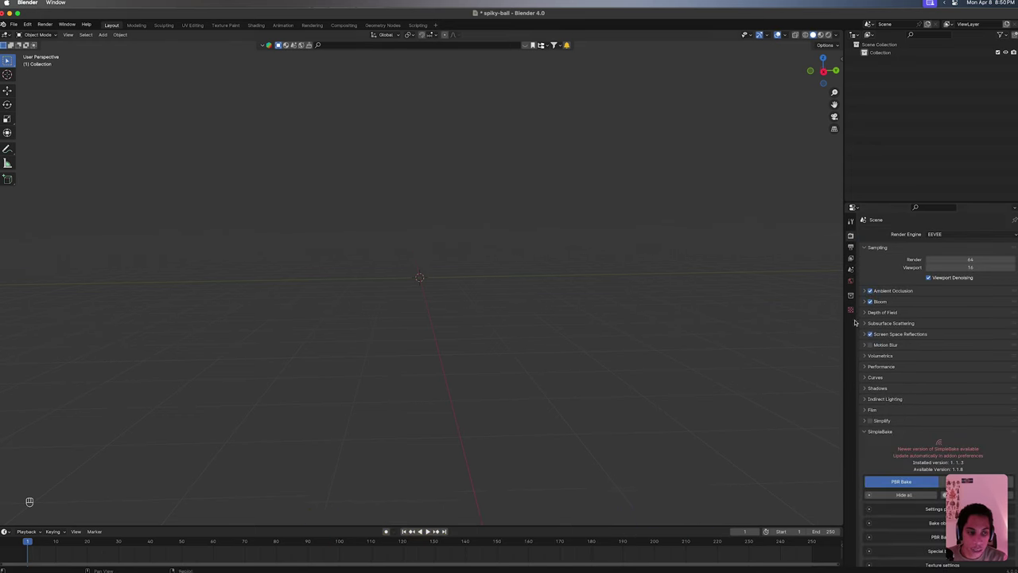
left_click(864, 431)
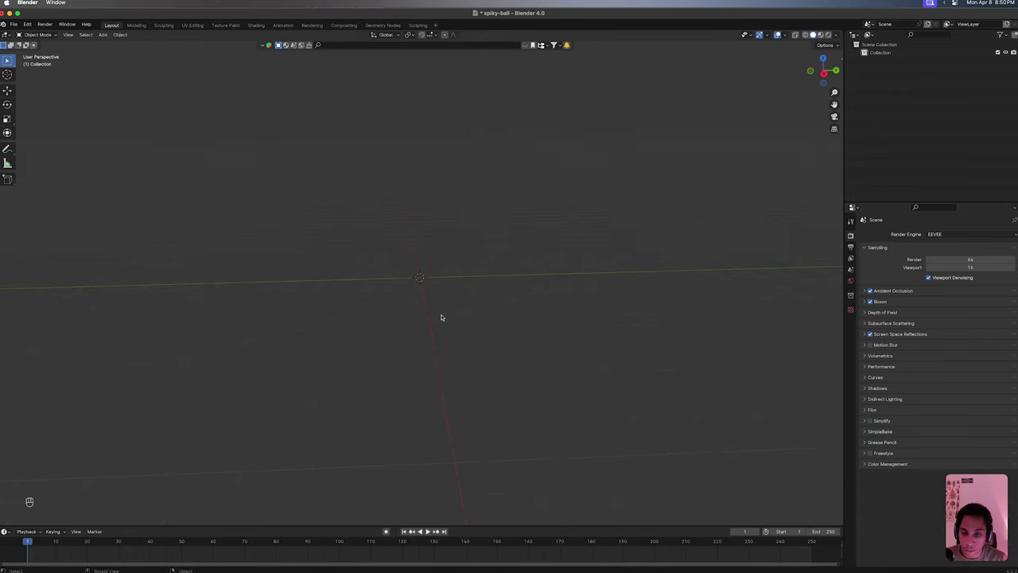
- Add an ico sphere at the world origin and set its subdivisions to 1
key("shift+a")
key("Escape")
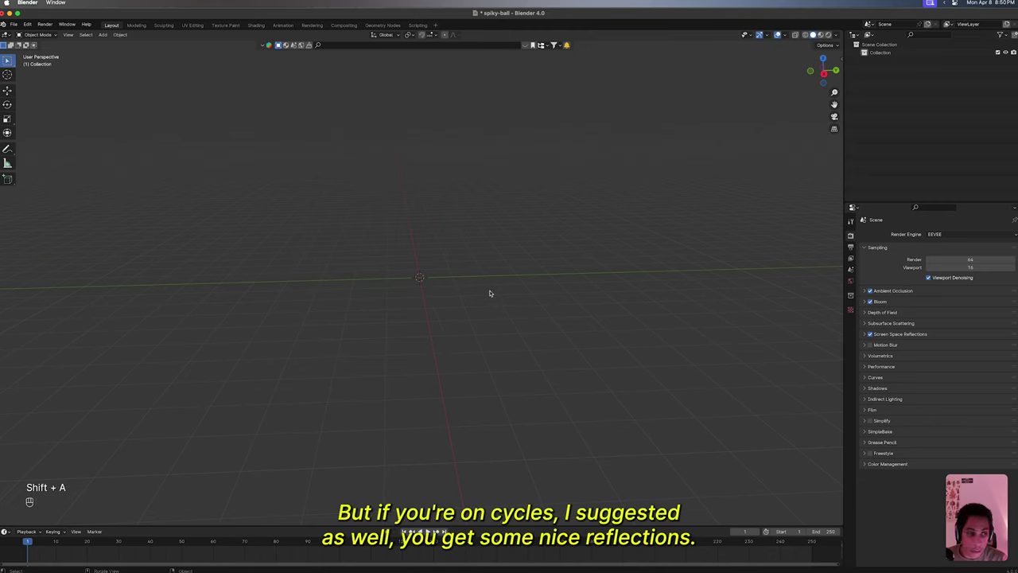
key("shift+a")
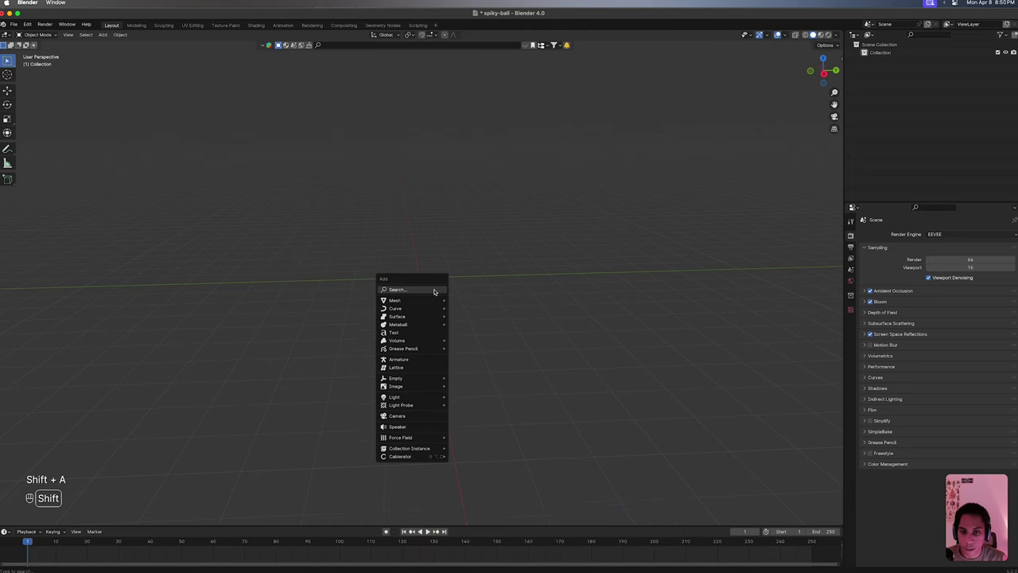
mouse_move(434, 300)
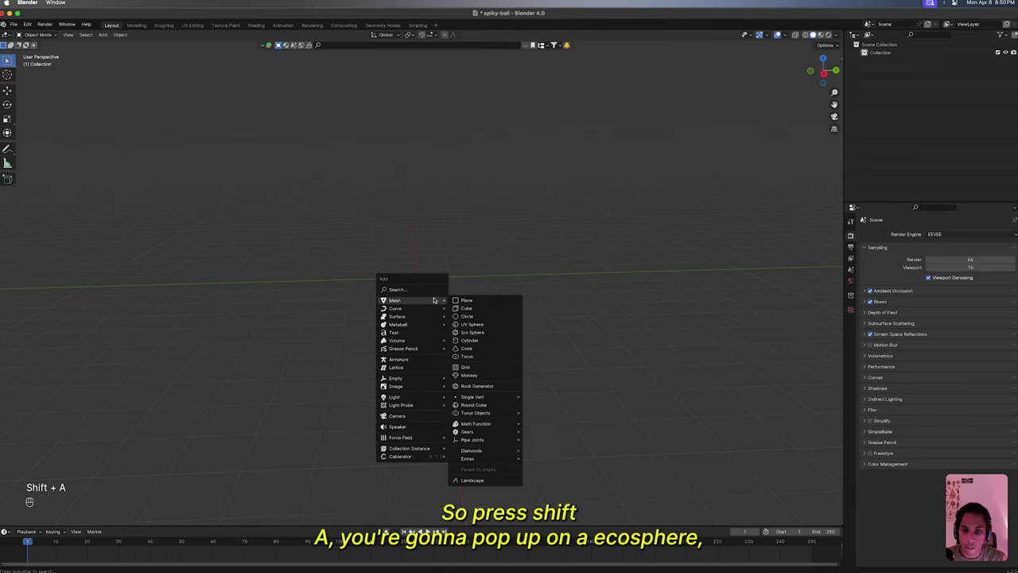
left_click(480, 333)
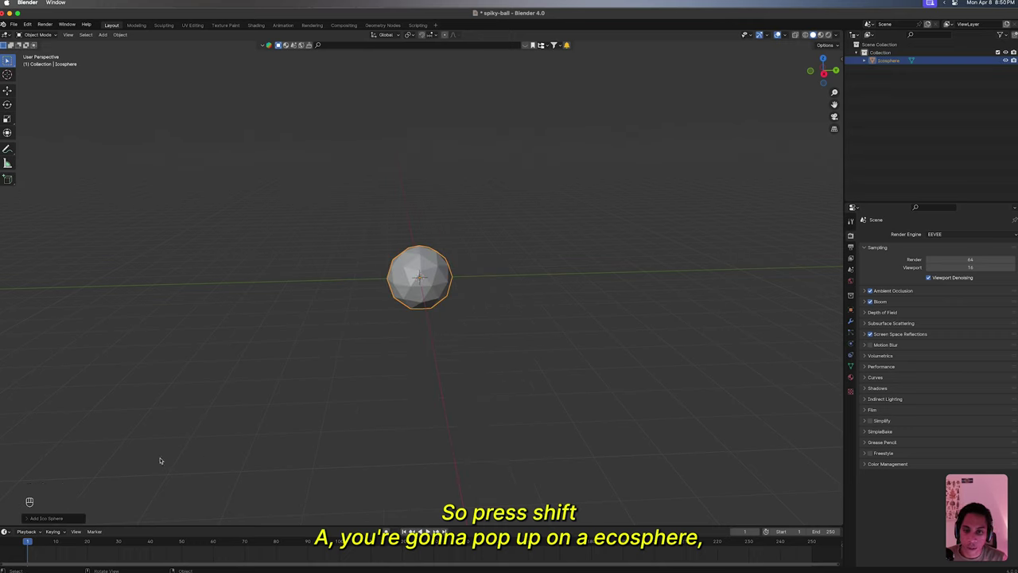
left_click(28, 518)
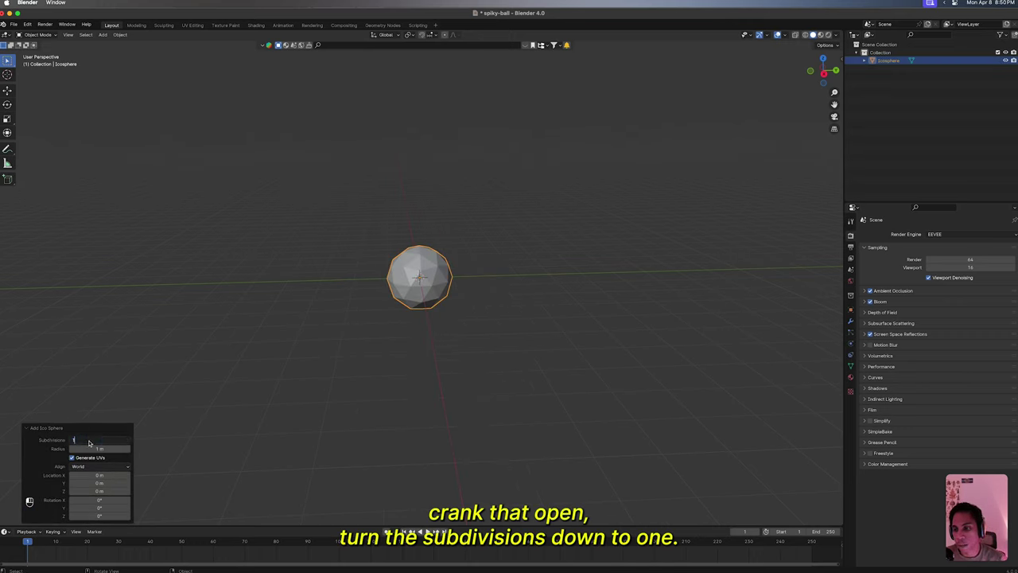
key("Return")
left_click(437, 372)
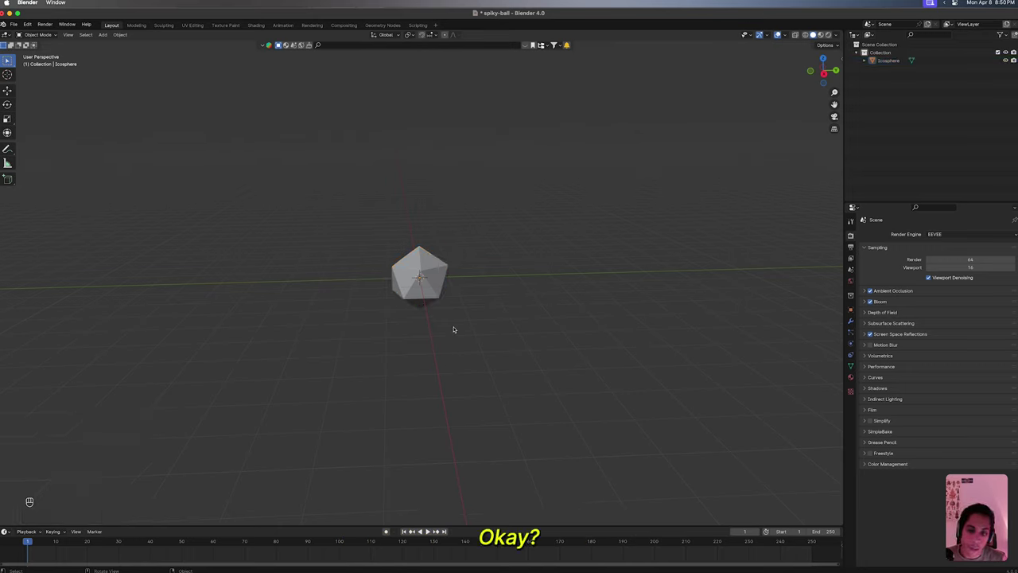
- Extrude all faces of the ico sphere individually outward by about 2.52 m, working in Edit Mode with face selection
left_click(438, 293)
key("Tab")
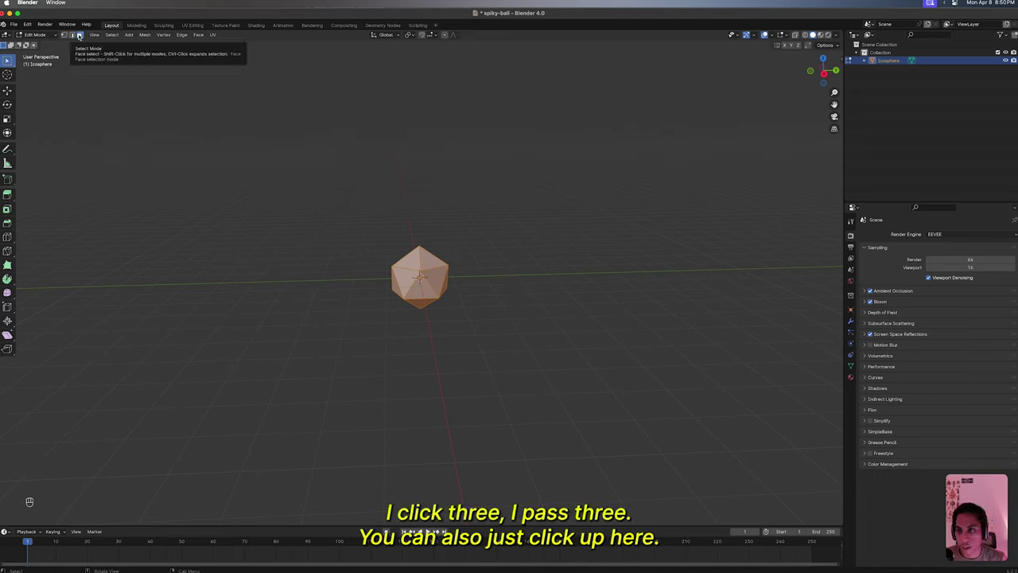
left_click(449, 251)
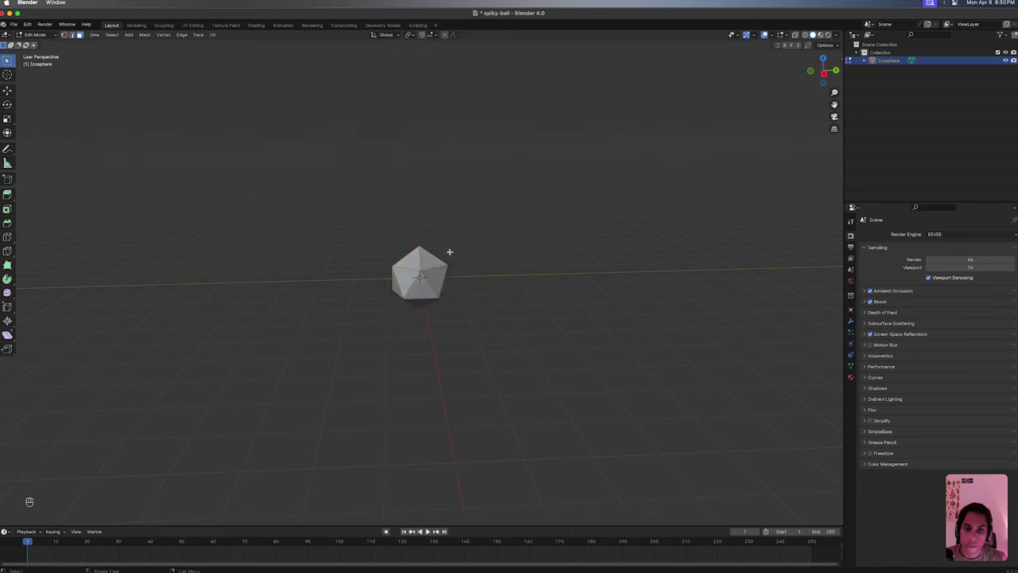
key("a")
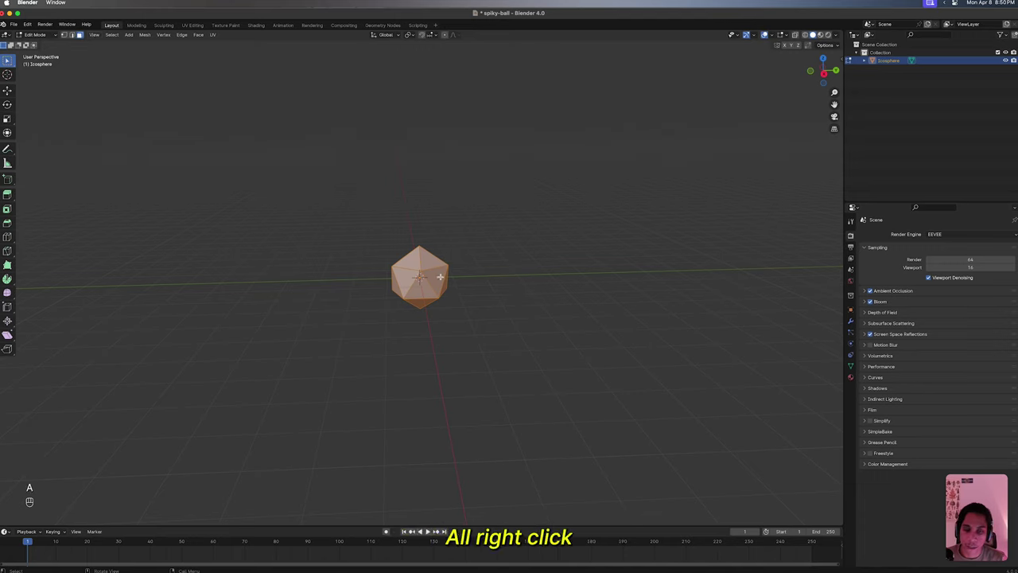
right_click(439, 276)
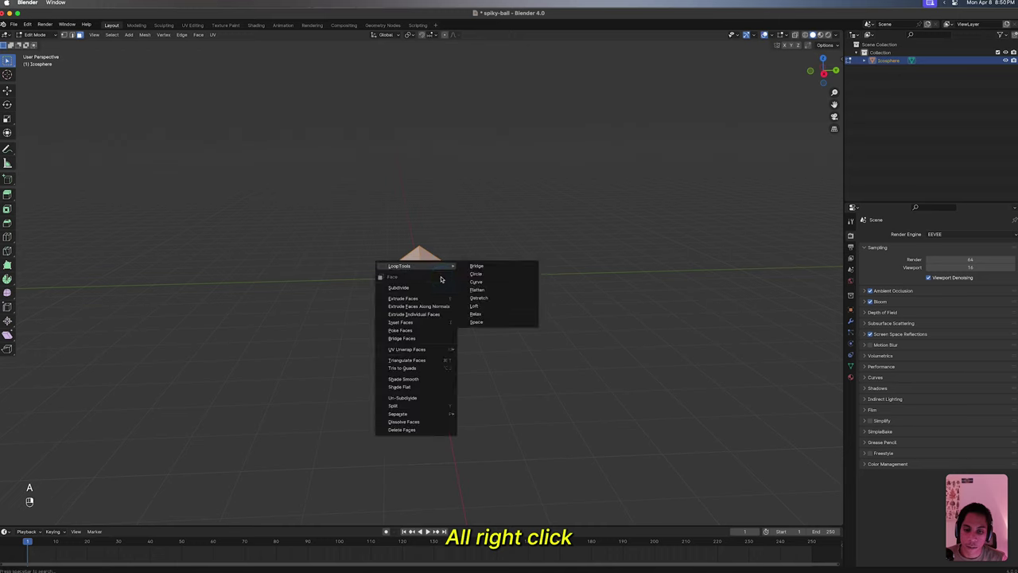
left_click(413, 314)
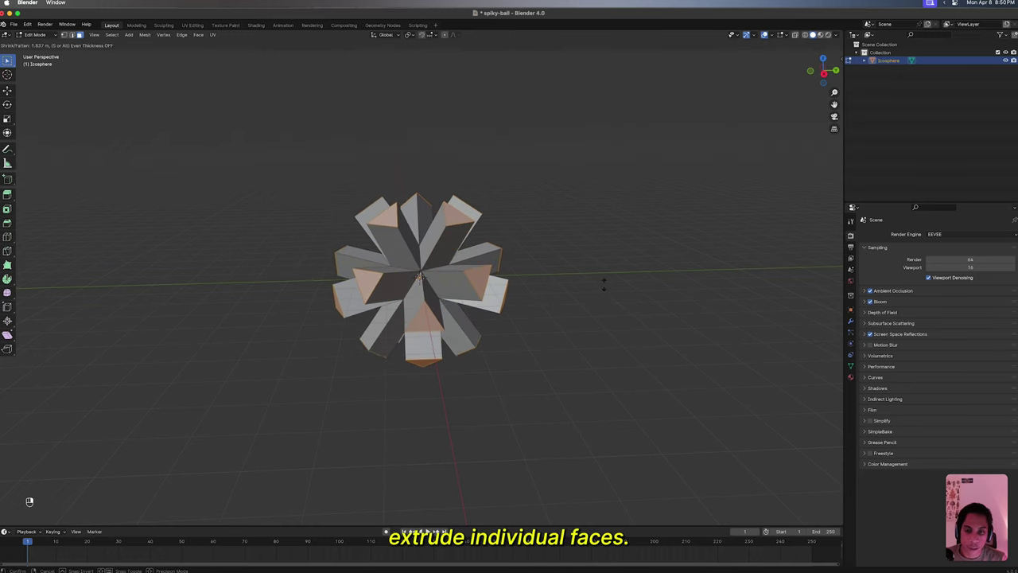
left_click(652, 275)
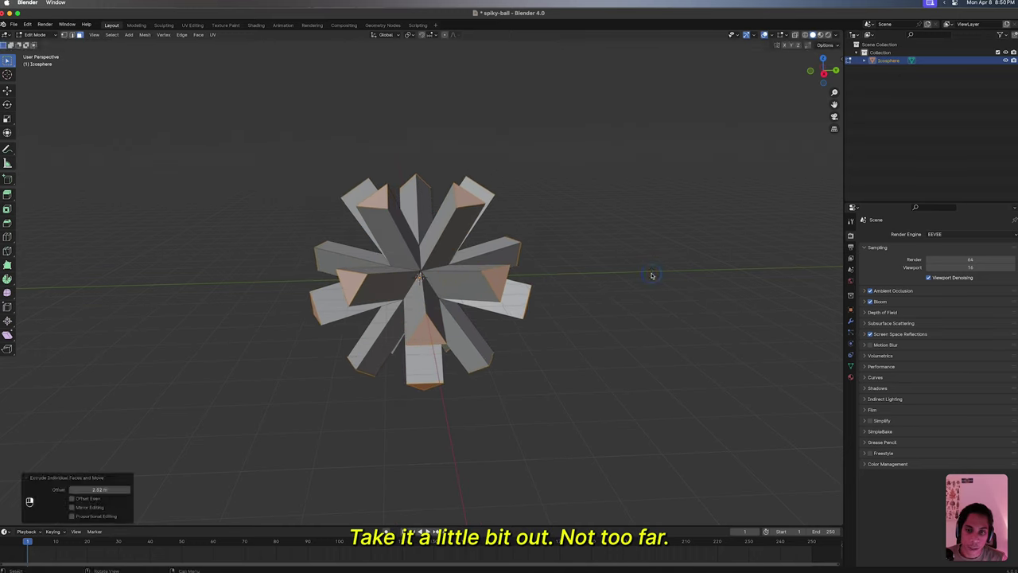
- Set the pivot point to Individual Origins and scale the extruded end faces down almost to points, forming spikes
middle_click_drag(339, 247, 477, 167)
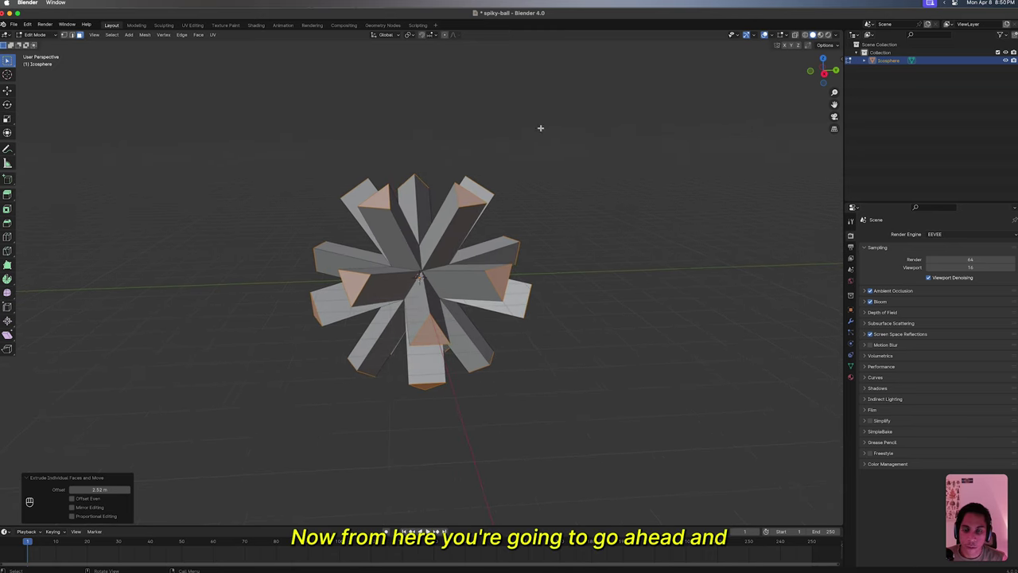
left_click(407, 36)
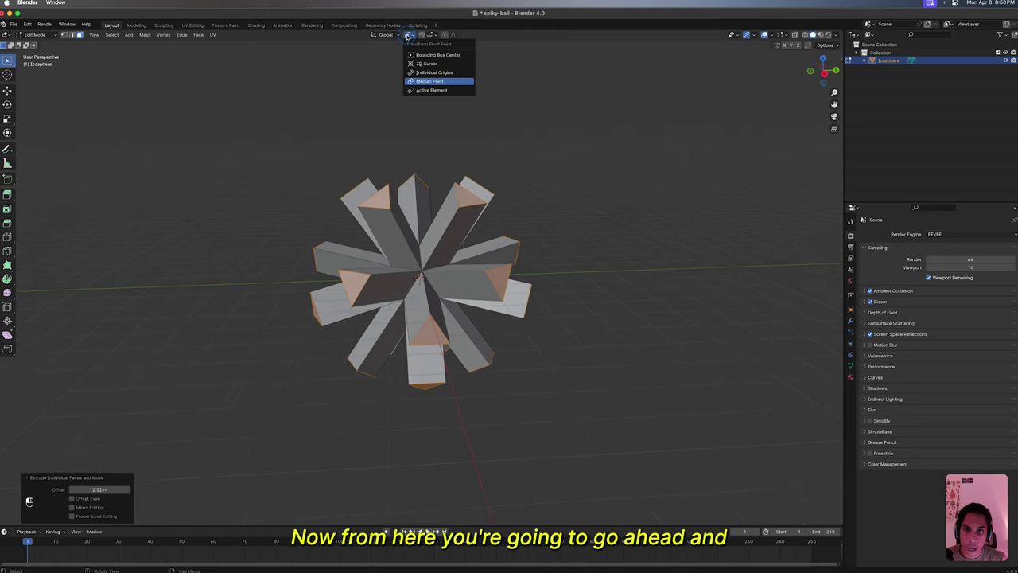
left_click(433, 73)
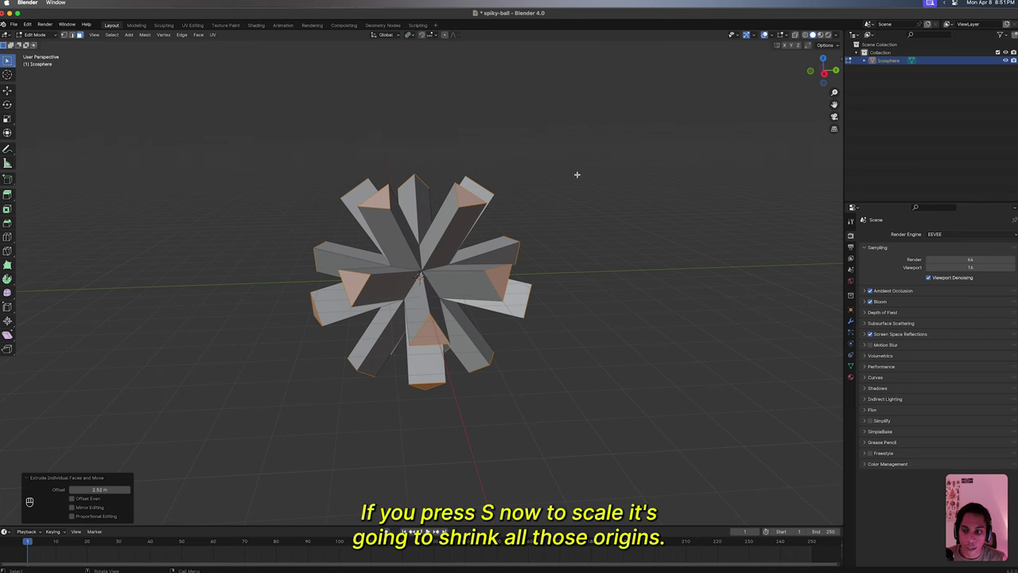
key("s")
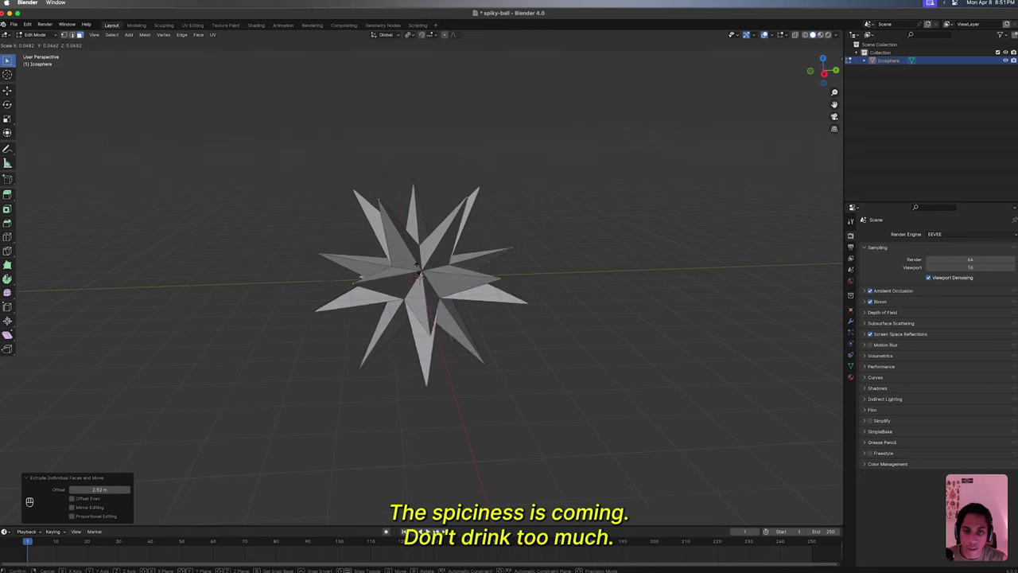
key("shift")
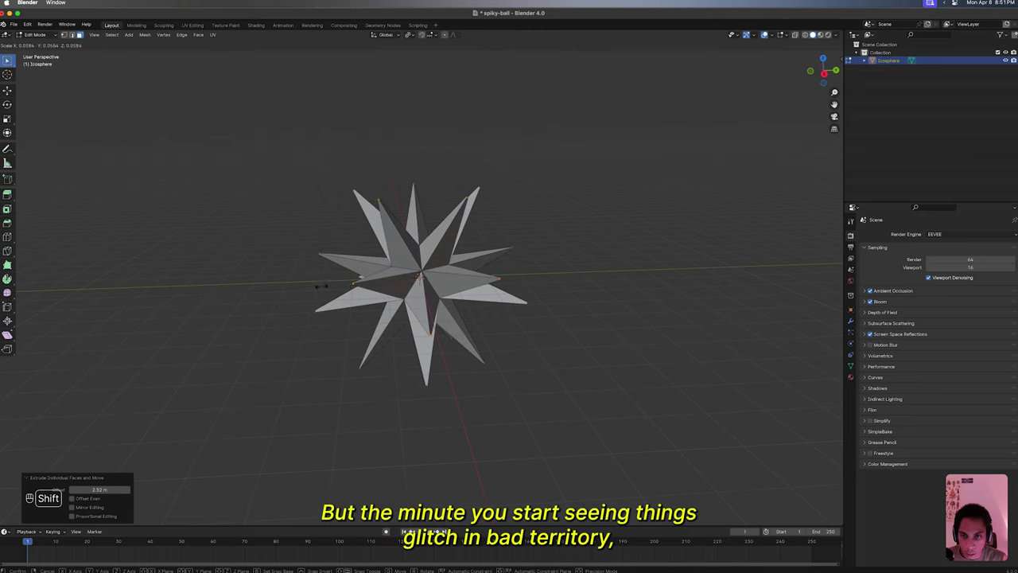
left_click(297, 287)
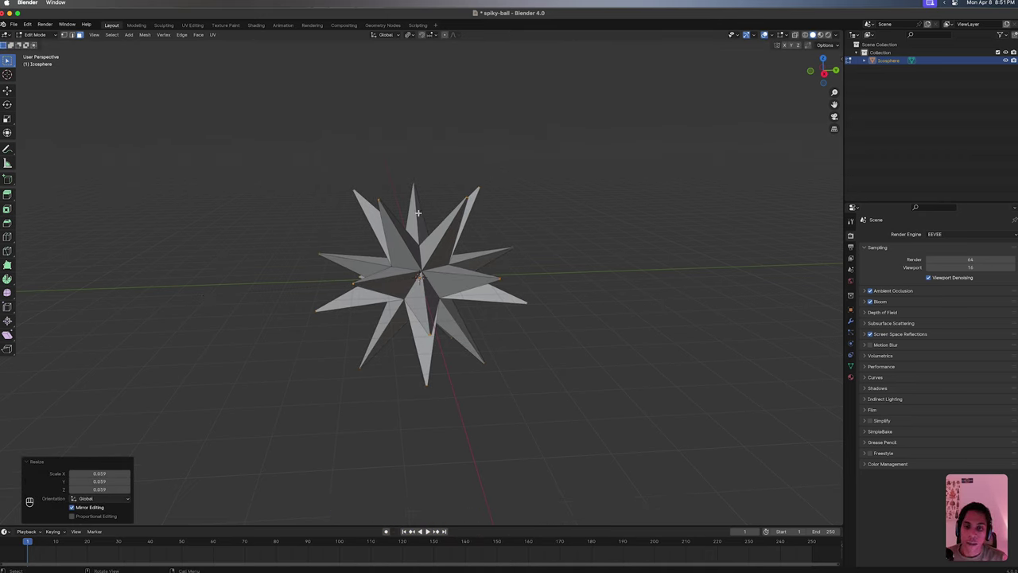
- Return the spiky mesh to Object Mode and save the file
key("Tab")
scroll(532, 233, "left", 5)
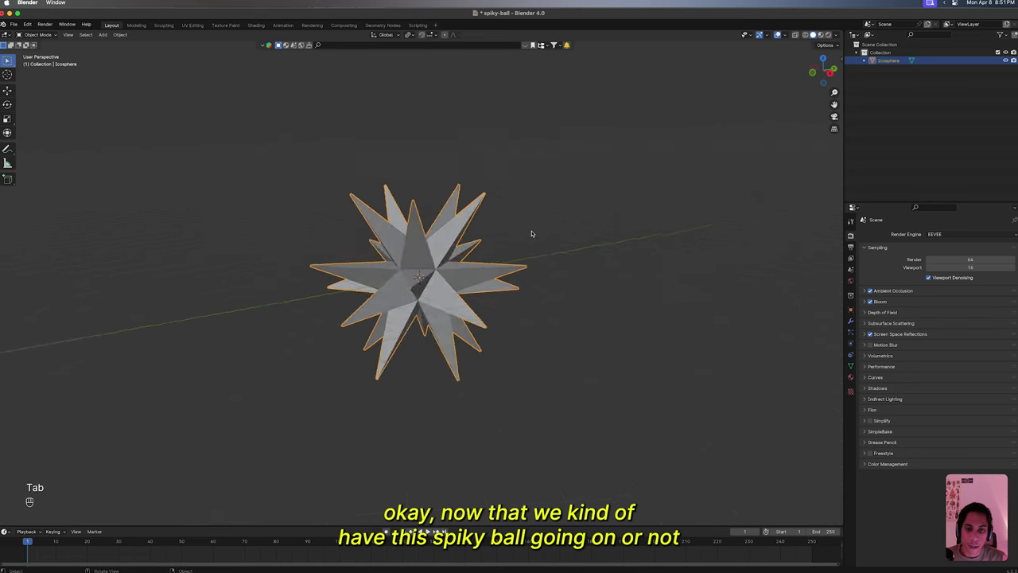
scroll(532, 234, "right", 5)
key("super+s")
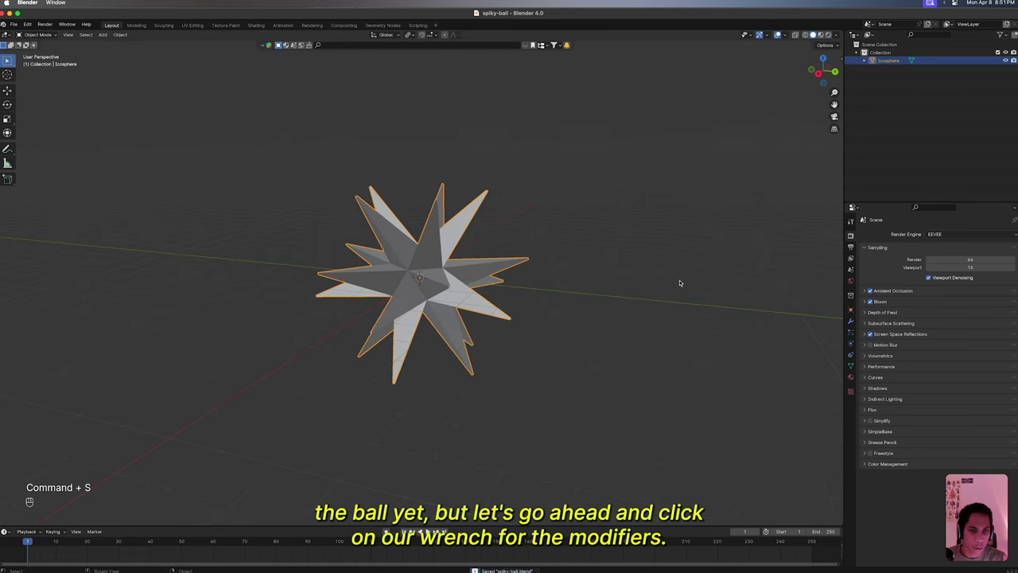
- Add a Subdivision Surface modifier to the spiky mesh with viewport and render levels set to 5
left_click(851, 322)
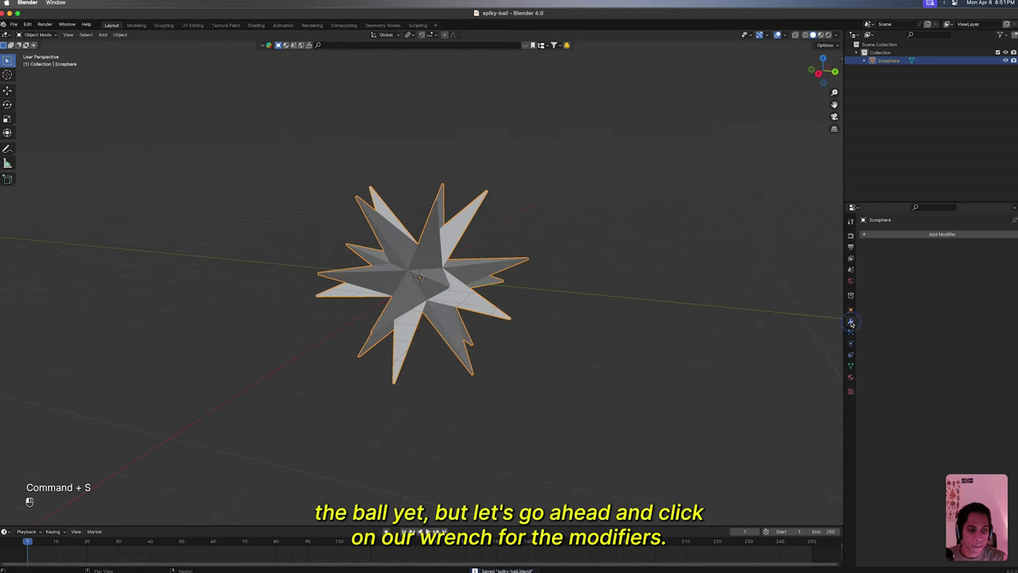
left_click(875, 234)
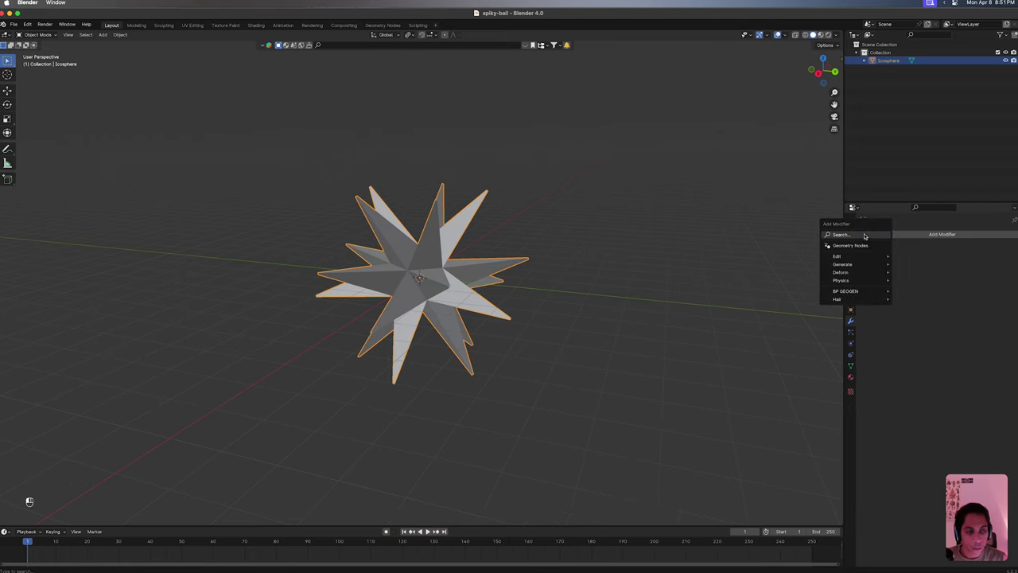
type("sub")
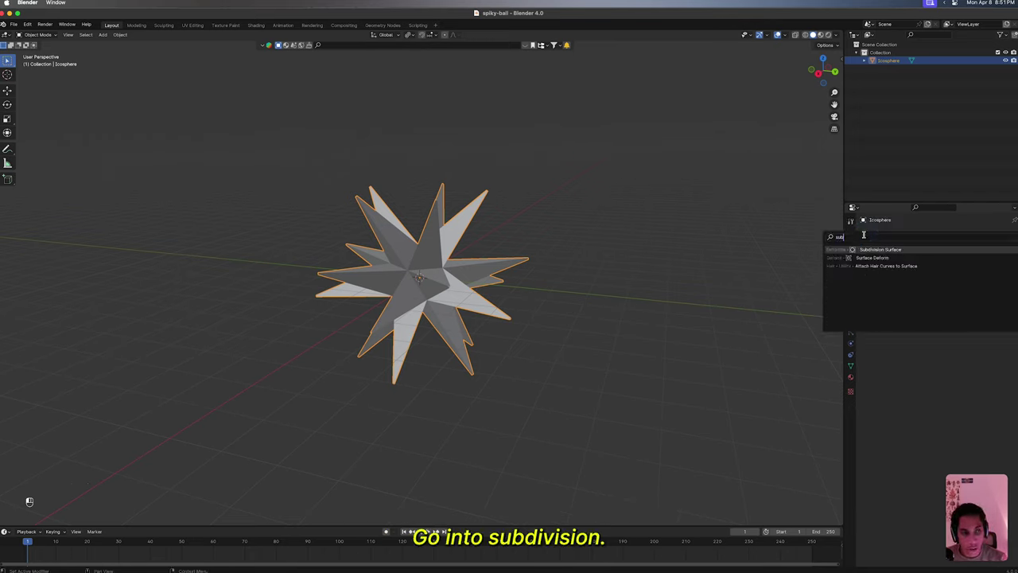
key("Return")
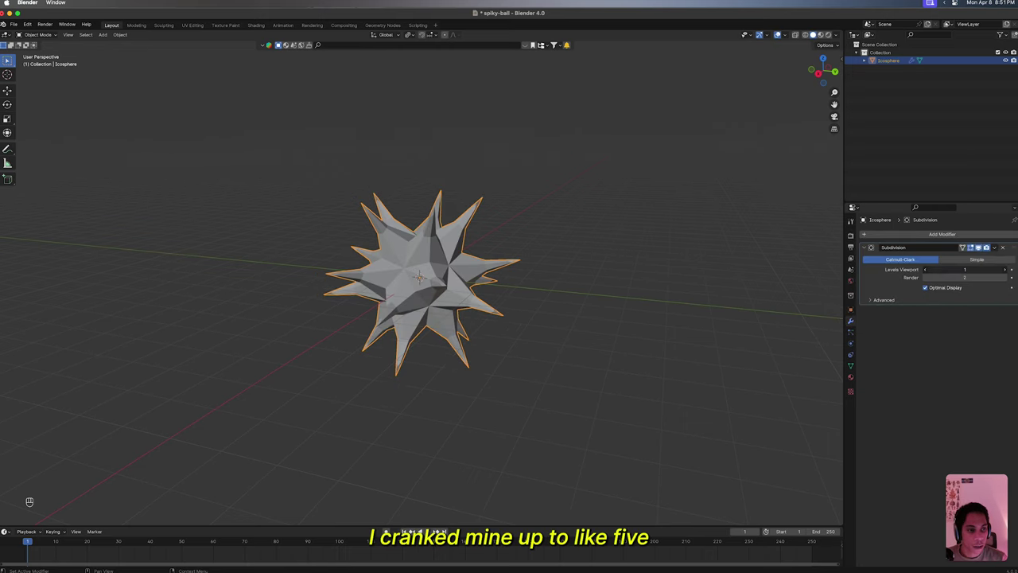
left_click(954, 269)
type("5")
key("Return")
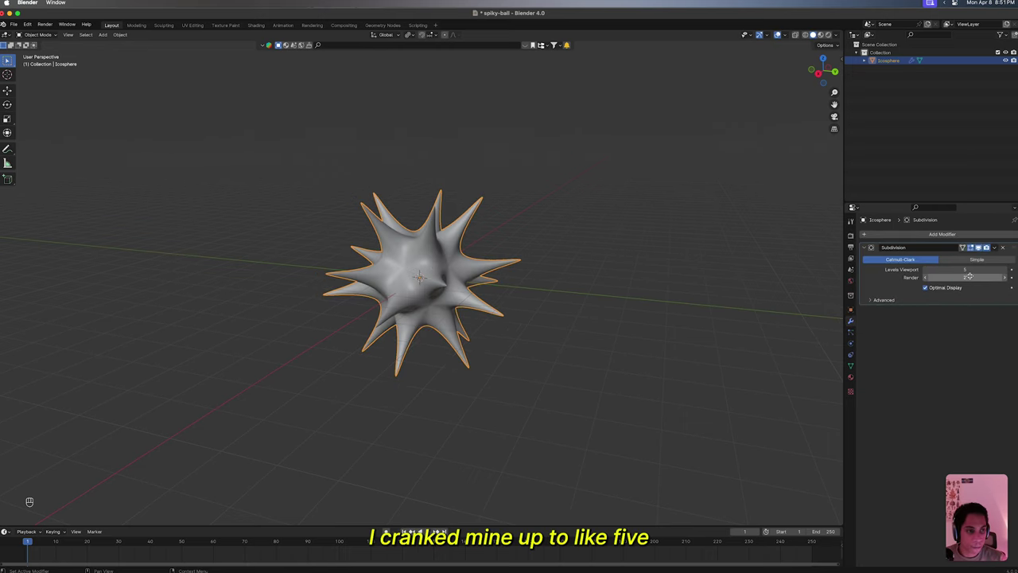
left_click(580, 314)
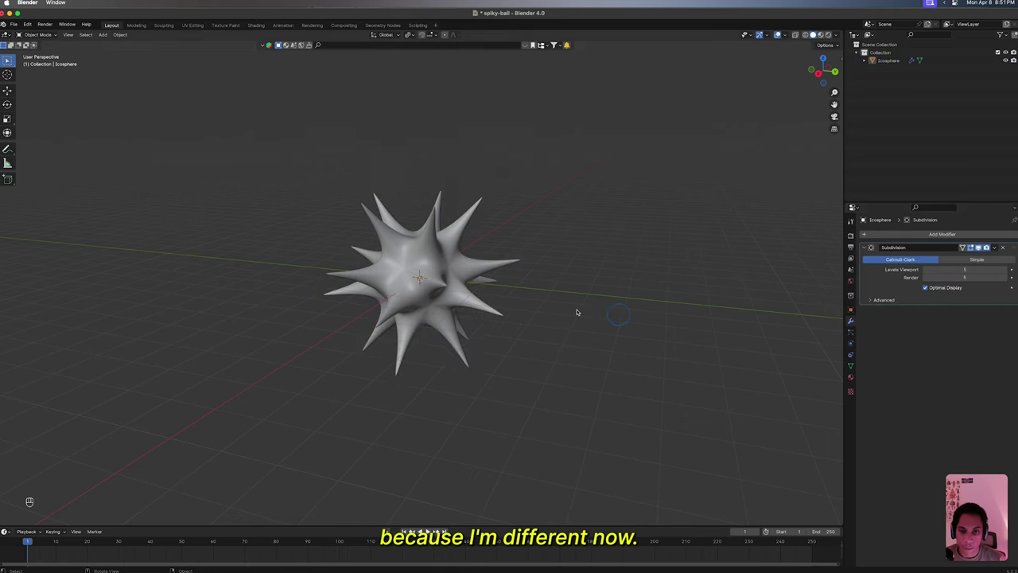
- Reselect the smoothed spiky ball, save the file again and check the shape from another angle
middle_click_drag(577, 313, 538, 305)
left_click(396, 258)
middle_click_drag(395, 257, 412, 260)
key("super+s")
key("Tab")
key("Tab")
middle_click_drag(557, 270, 558, 271)
scroll(557, 270, "down", 5)
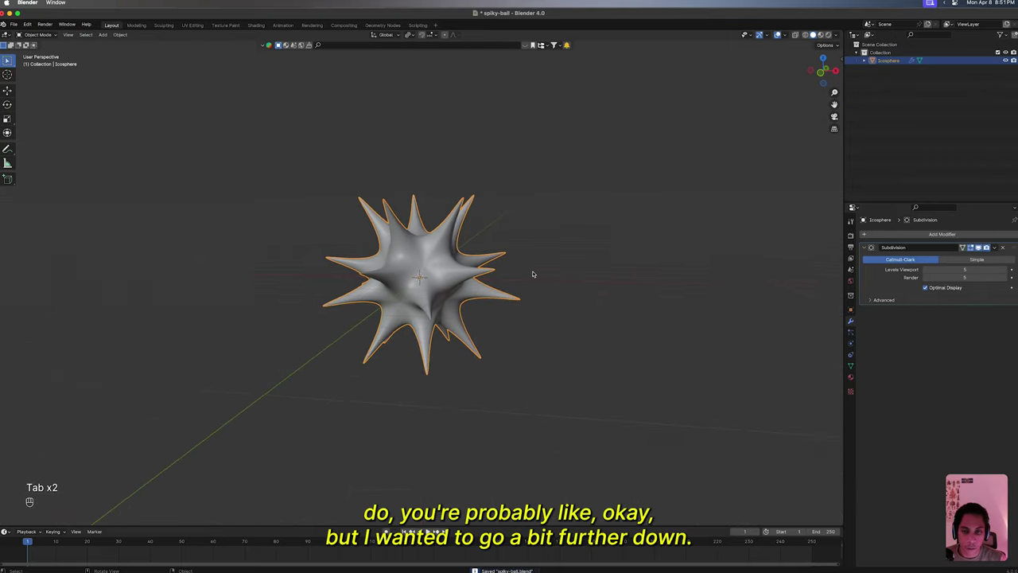
- Select the spiky ball's entire mesh in Edit Mode and change the pivot point to Active Element
key("Tab")
key("a")
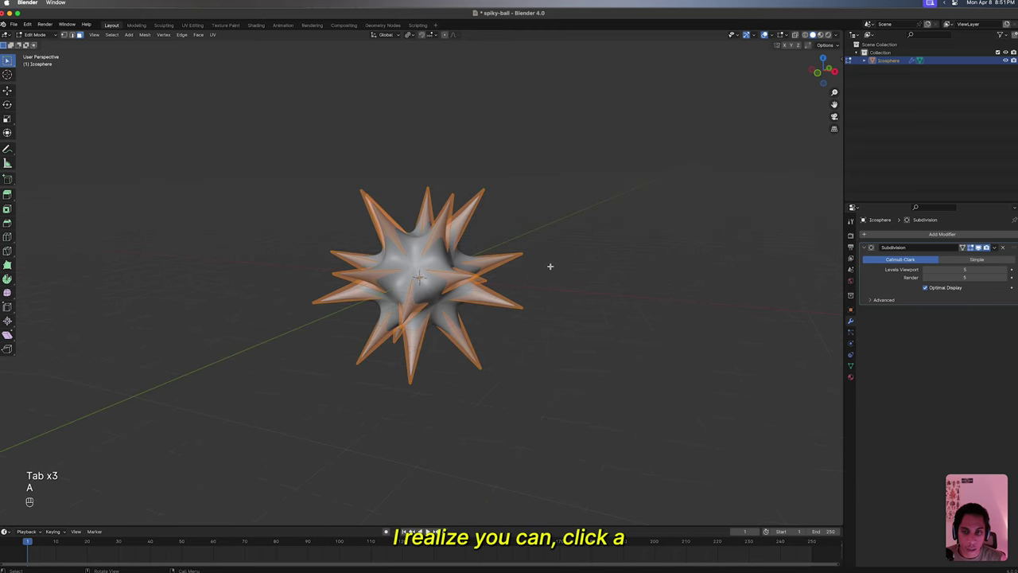
left_click(409, 35)
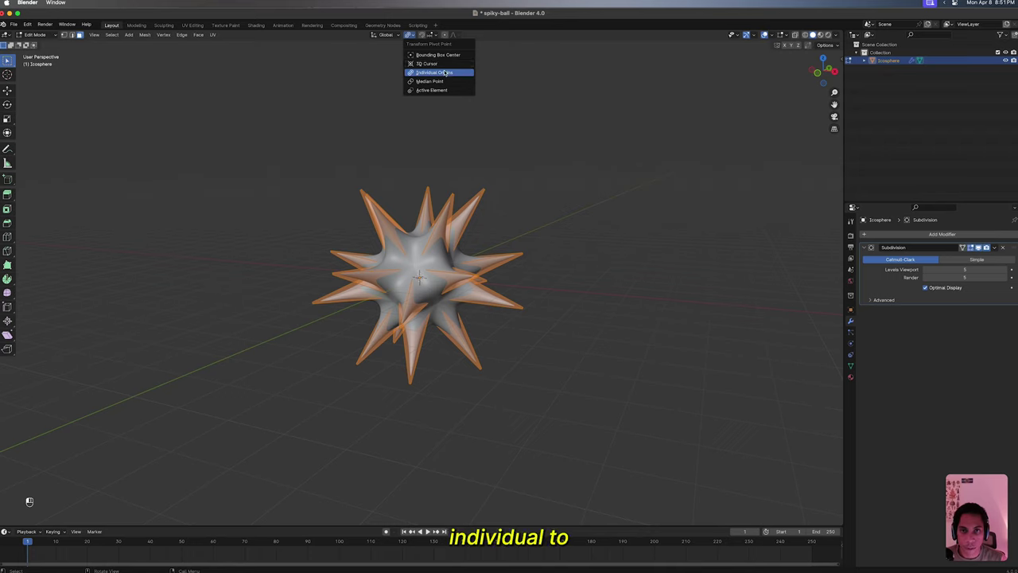
left_click(446, 88)
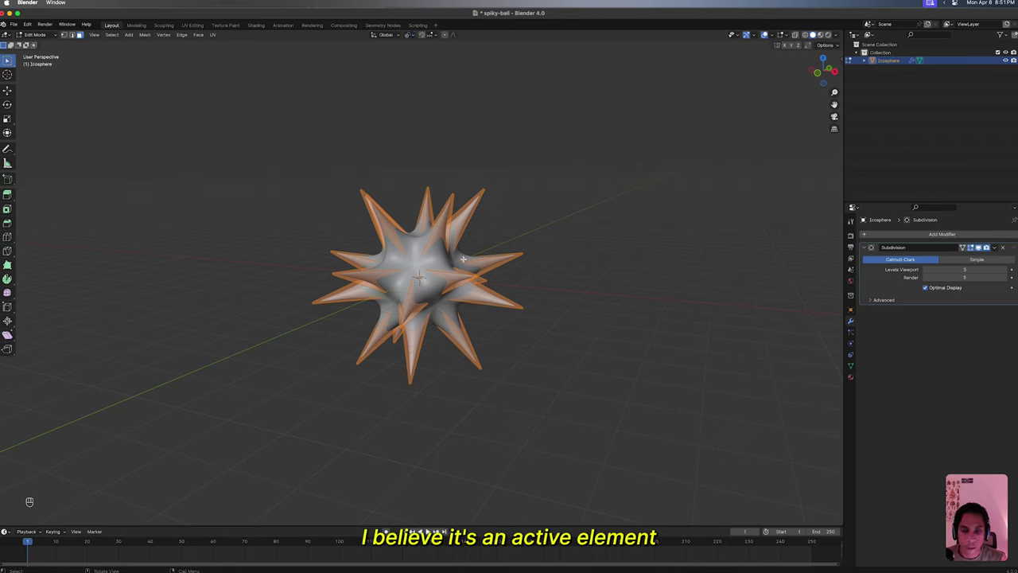
- Subdivide the spiky ball's selected mesh twice and return to Object Mode
right_click(453, 261)
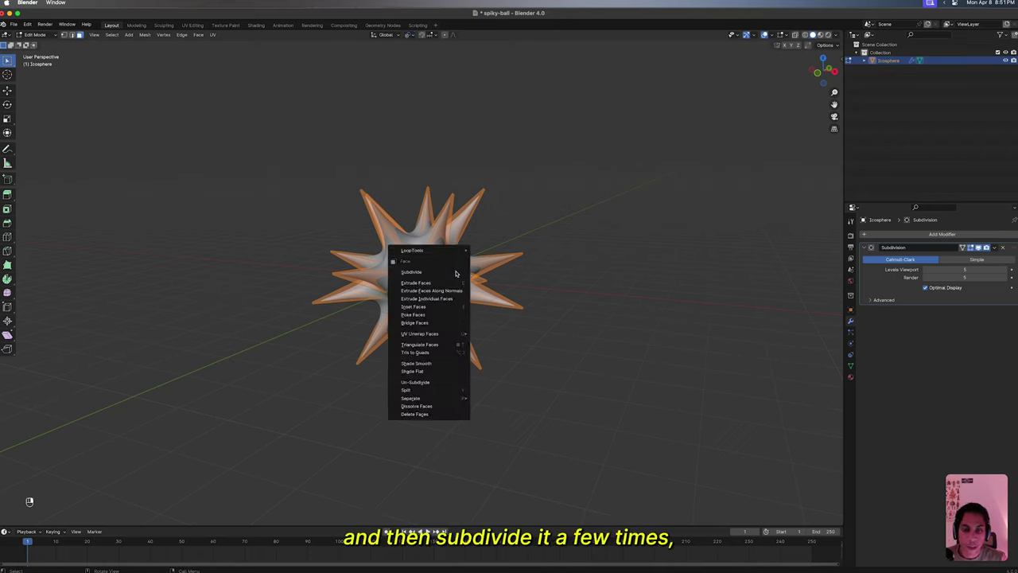
left_click(454, 271)
right_click(460, 268)
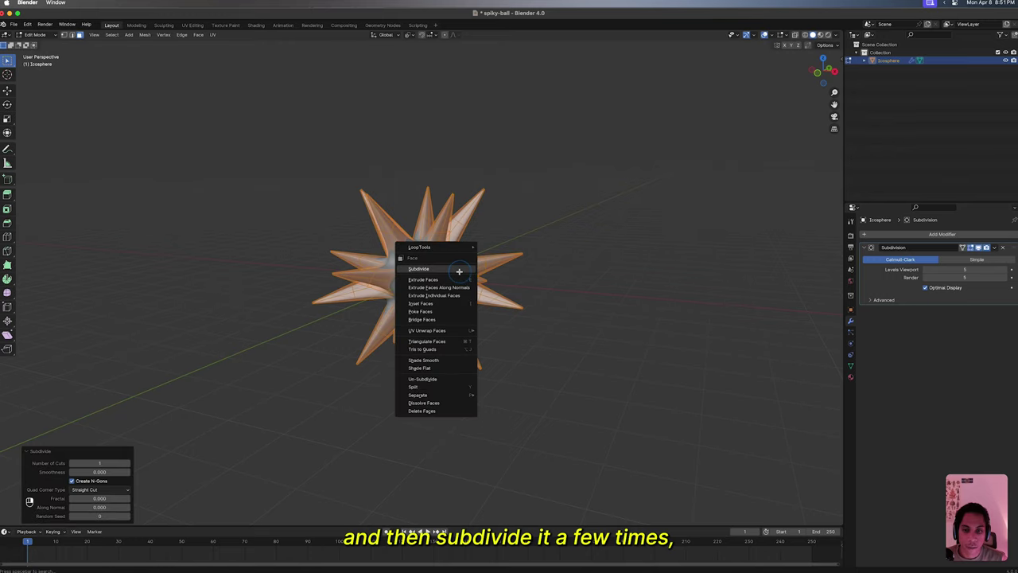
left_click(459, 269)
key("Tab")
- Inspect the subdivided spiky ball up close and from several angles, and save the file
middle_click_drag(457, 271, 525, 271)
scroll(458, 271, "up", 1, "super")
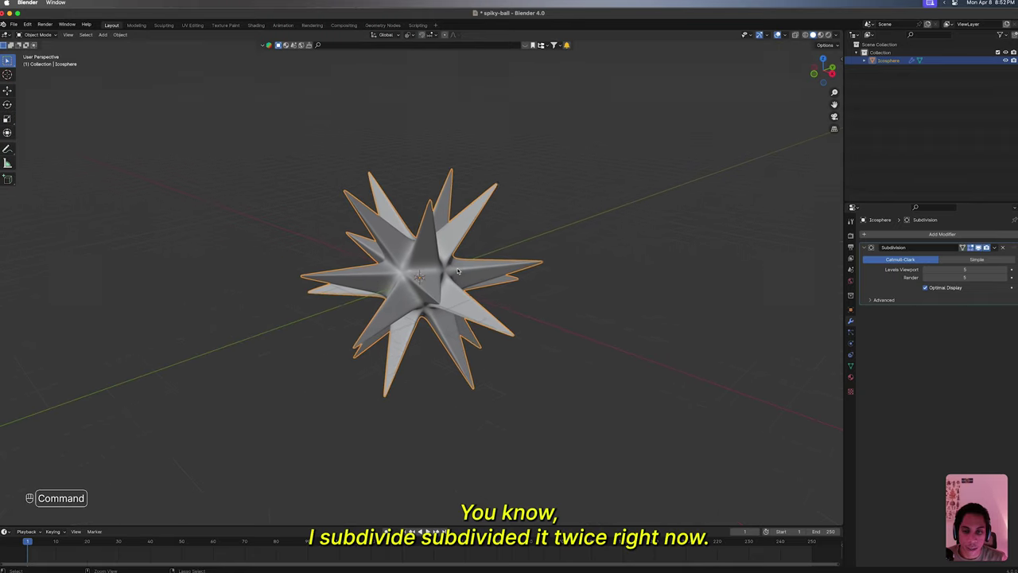
scroll(457, 271, "up", 2, "super")
middle_click_drag(457, 271, 796, 291)
scroll(466, 280, "up", 2, "super")
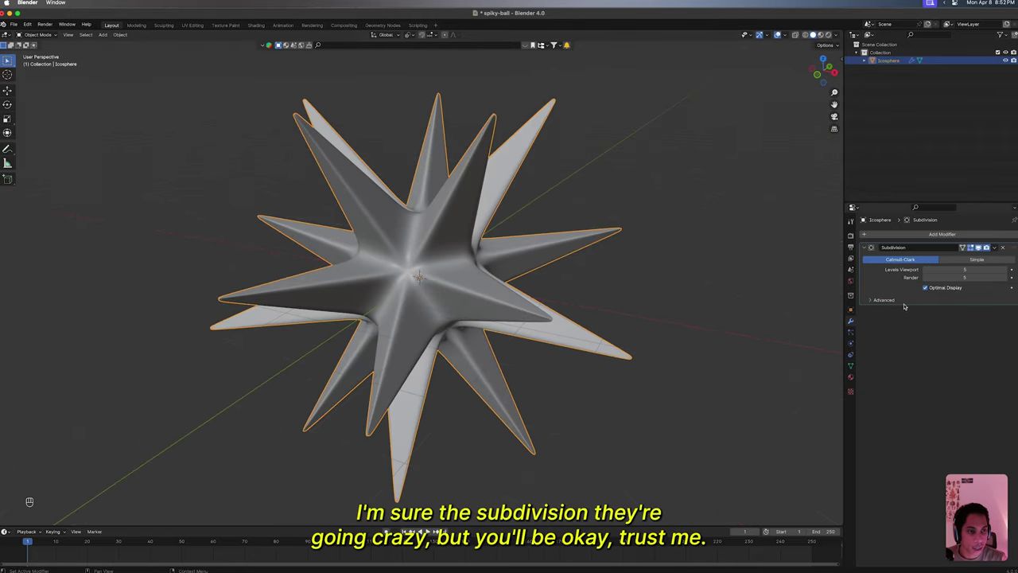
scroll(698, 300, "down", 3)
scroll(652, 317, "up", 5)
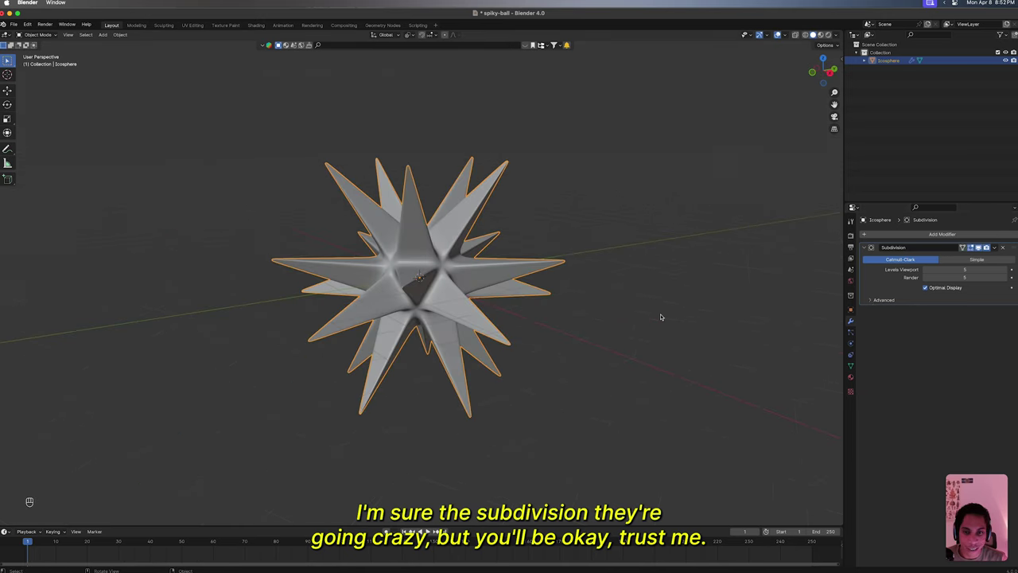
key("super+s")
scroll(652, 318, "right", 5)
scroll(652, 318, "down", 1, "super")
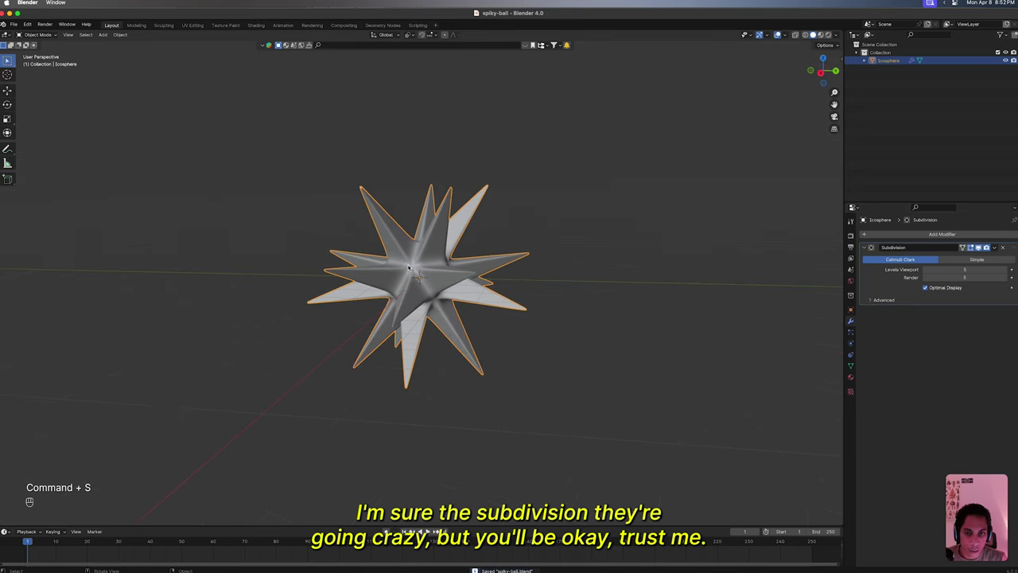
- Collapse the Subdivision modifier's settings, add a Simple Deform modifier to the spiky ball and save the file
left_click(866, 247)
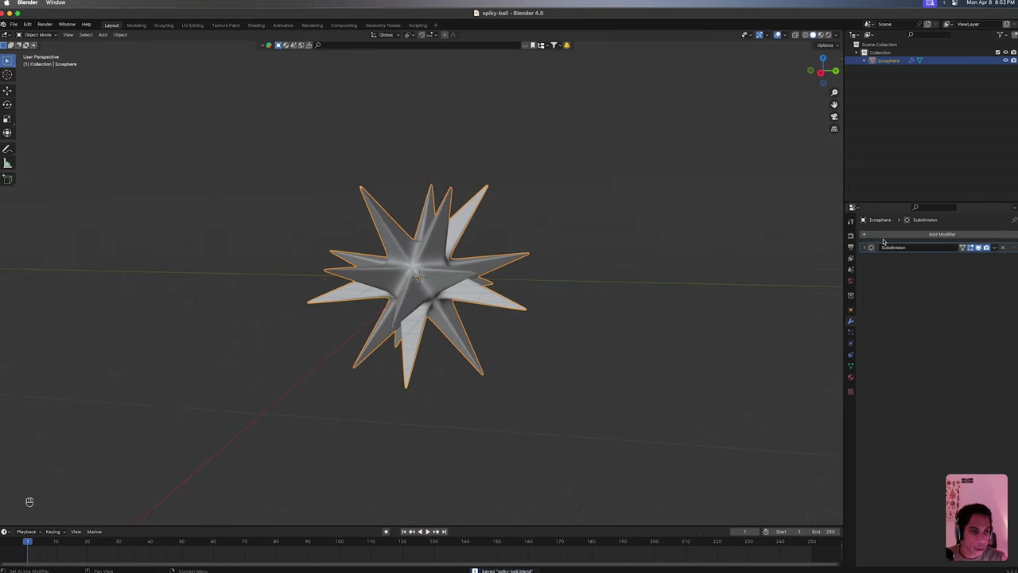
left_click(888, 236)
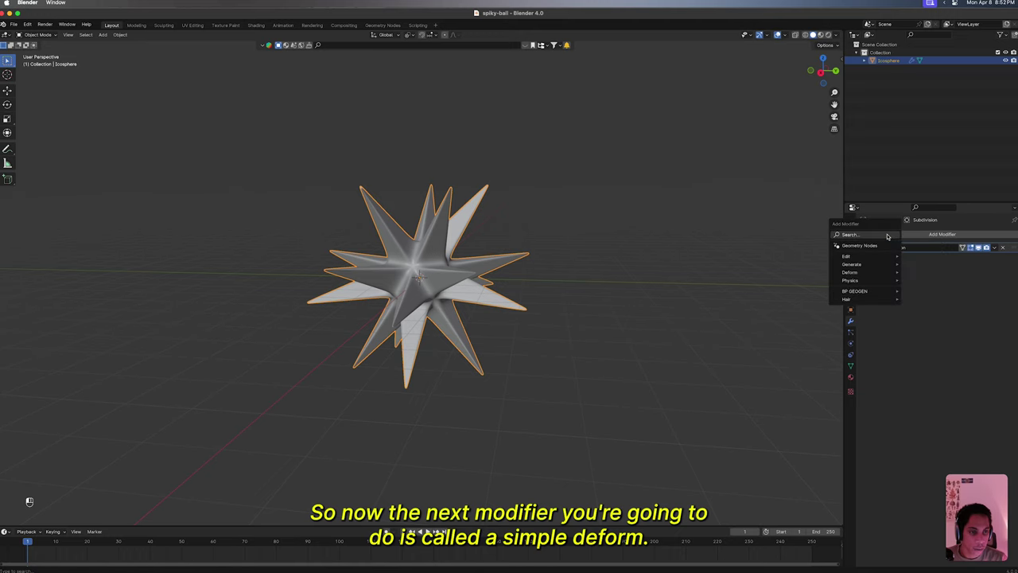
type("simple")
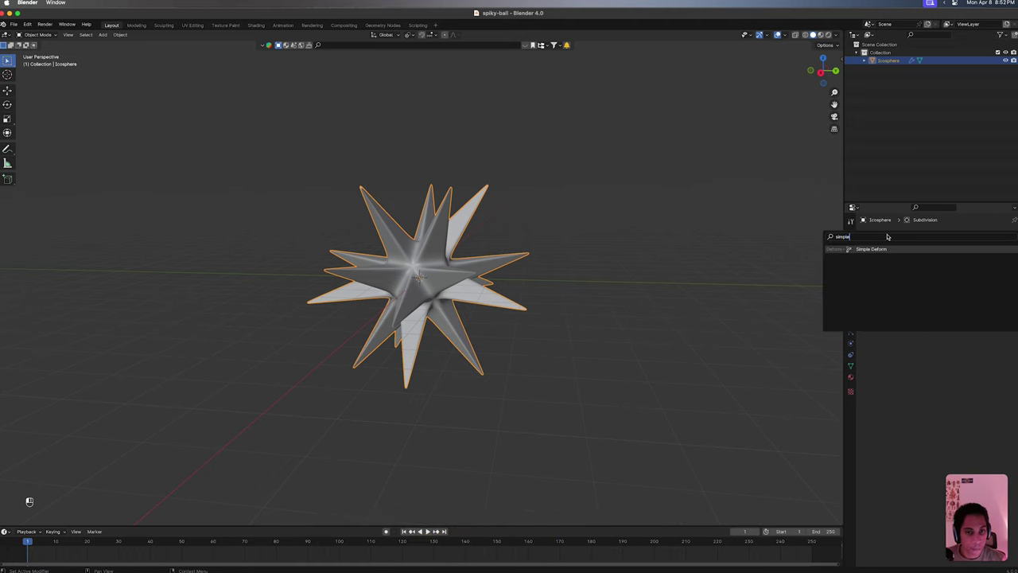
key("Return")
middle_click_drag(585, 284, 590, 284)
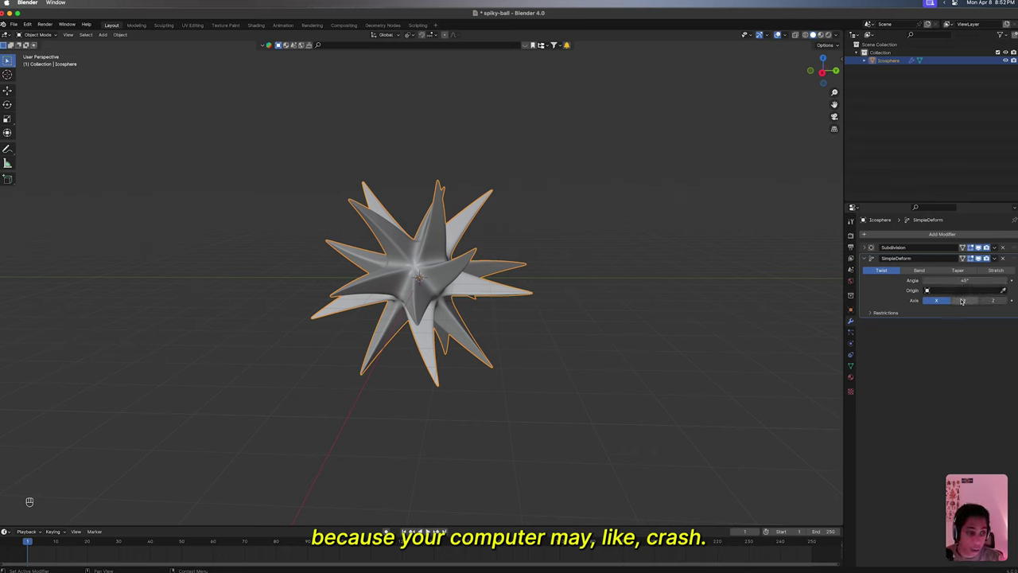
key("super+s")
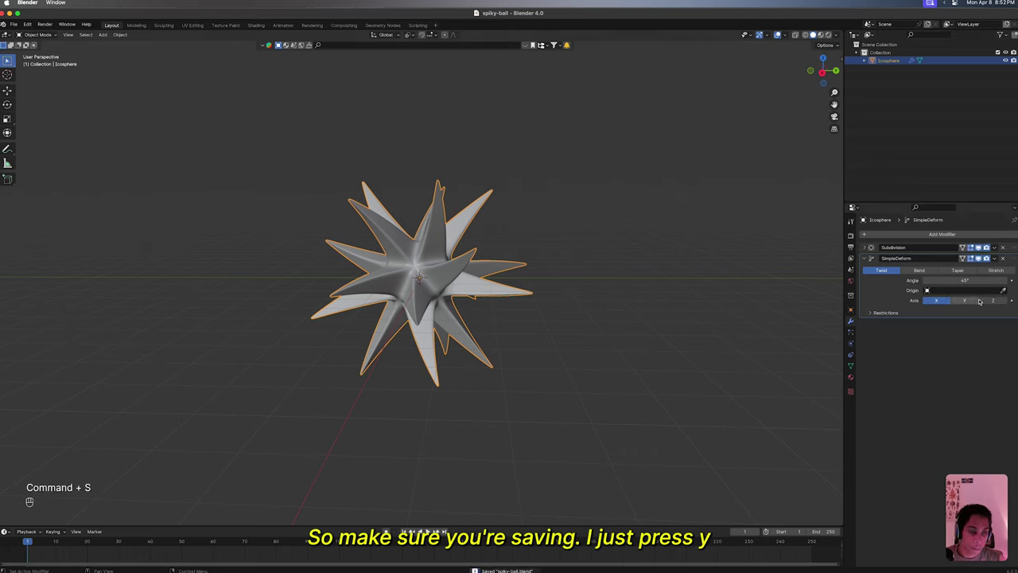
- Compare the Simple Deform twist on the Y and Z axes, settle on Y with a 90° angle and deselect the ball
left_click(976, 300)
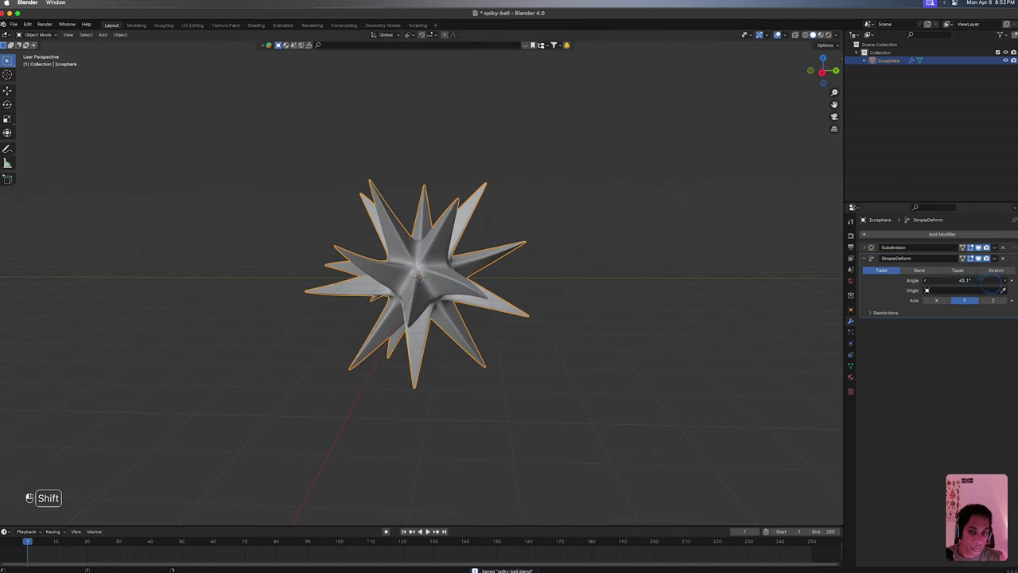
left_click_drag(964, 280, 945, 291, "shift")
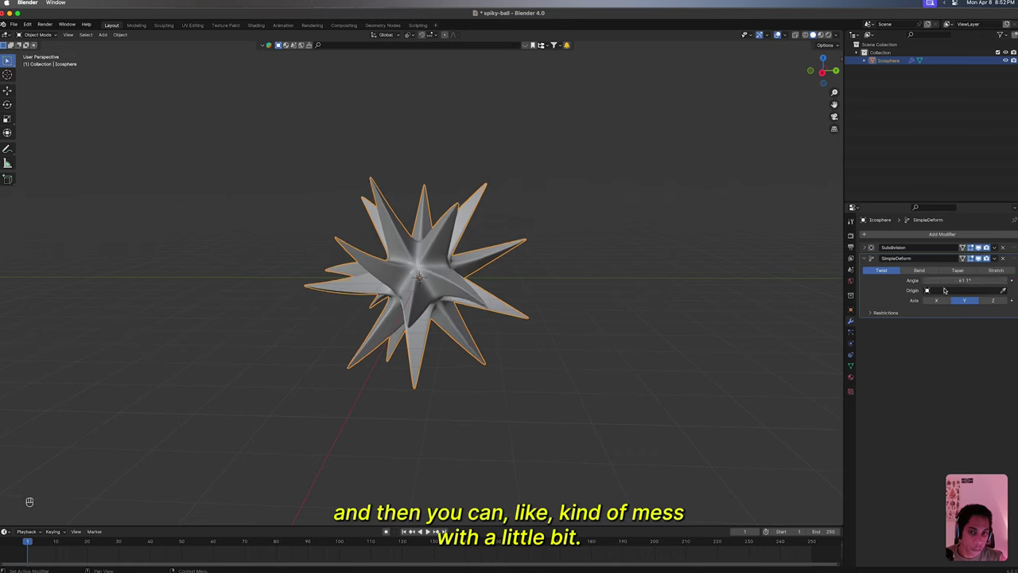
left_click(998, 302)
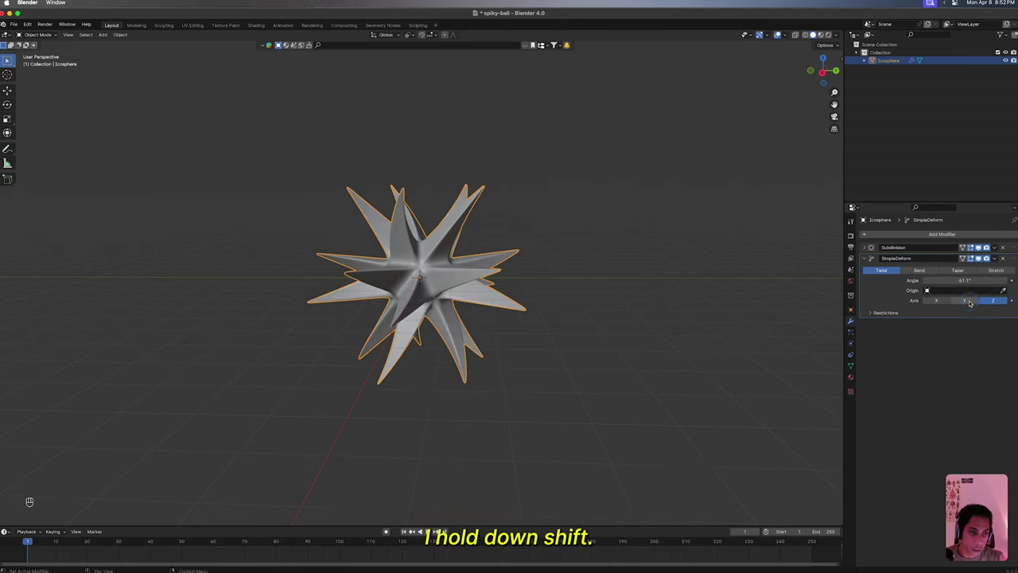
left_click(965, 301)
left_click_drag(964, 280, 993, 280, "shift")
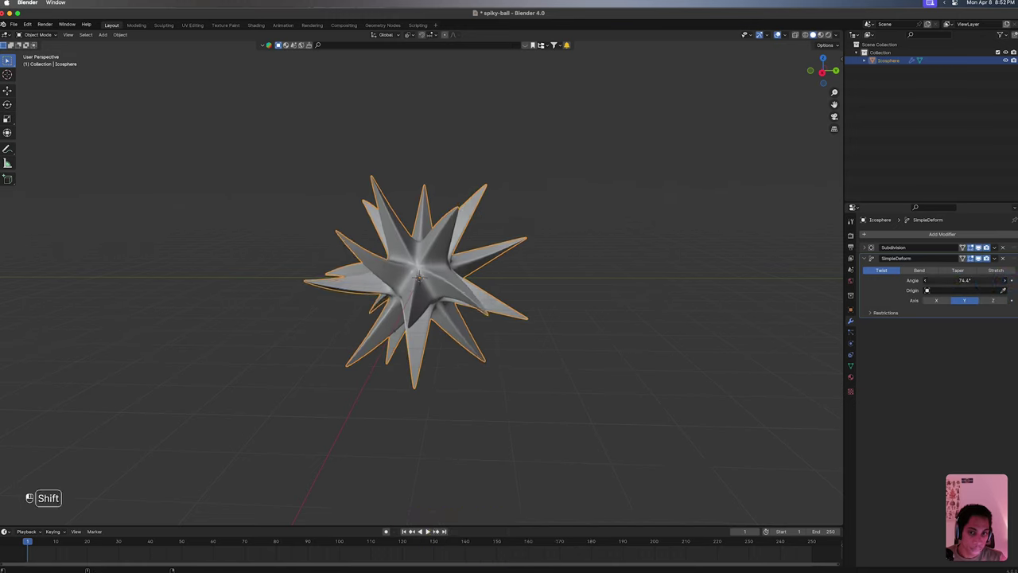
left_click(964, 280)
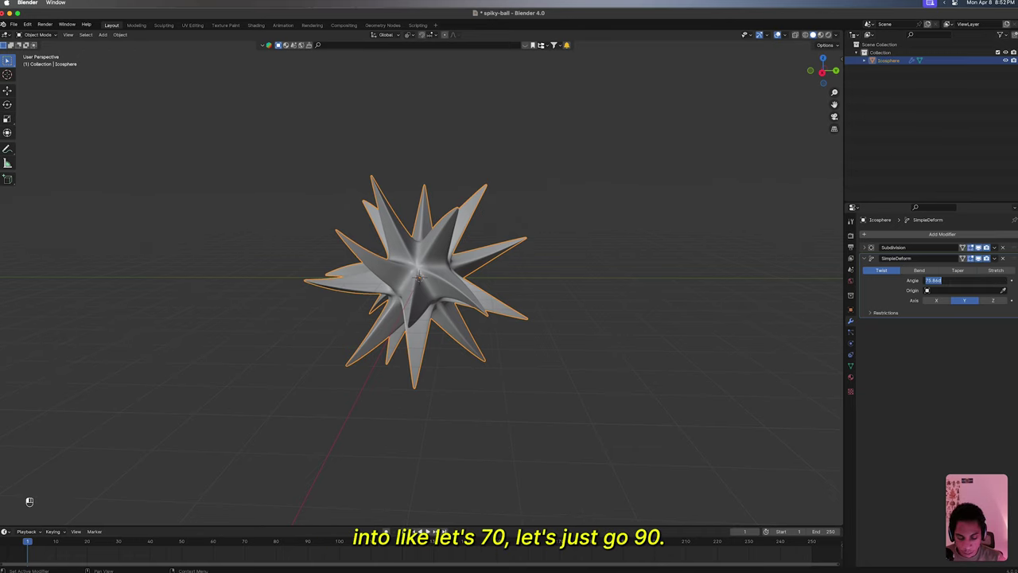
key("Return")
left_click(578, 377)
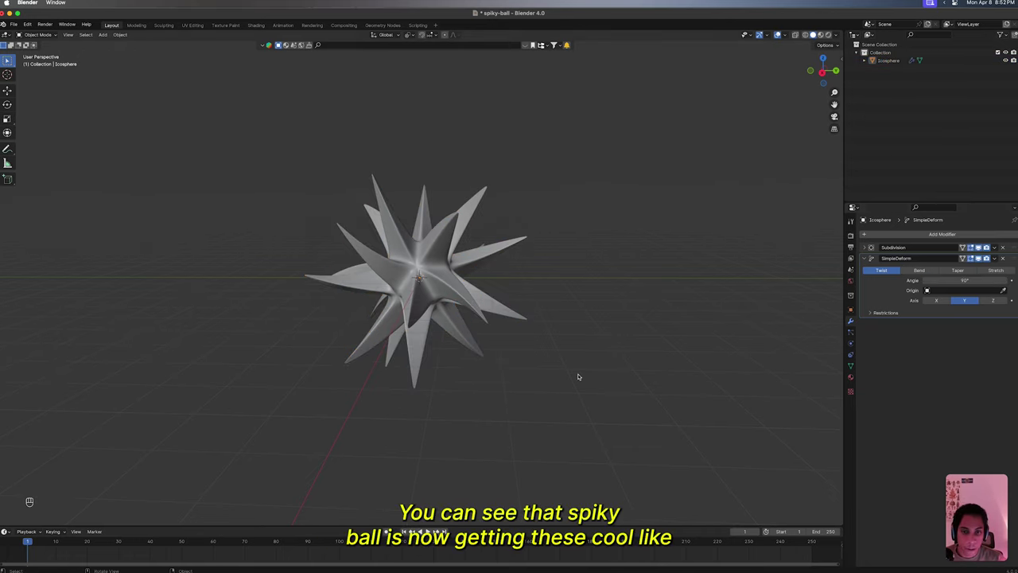
middle_click_drag(579, 377, 625, 349)
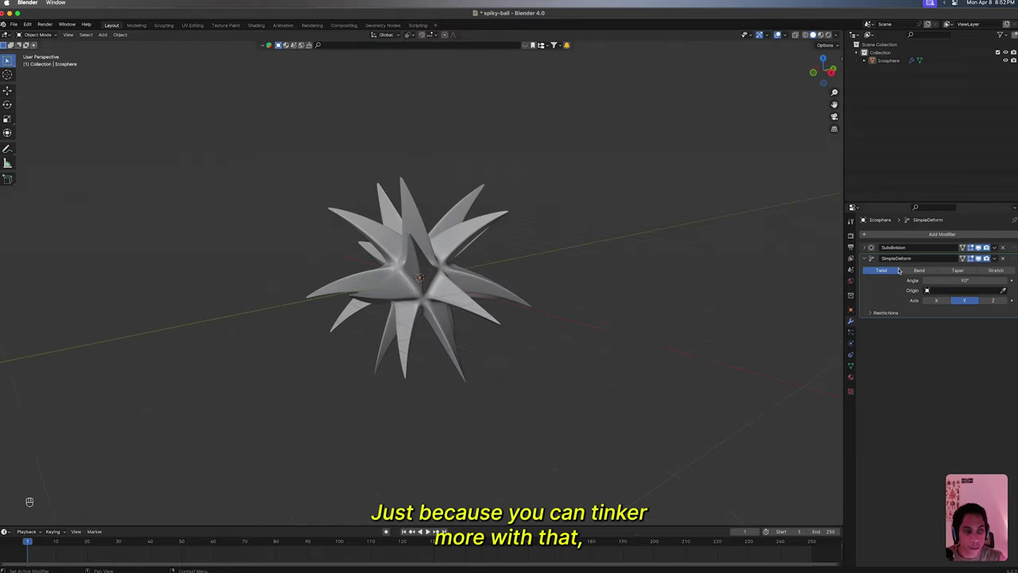
- Collapse the Simple Deform settings, split the 3D viewport vertically and turn the new area into a Shader Editor
left_click(864, 259)
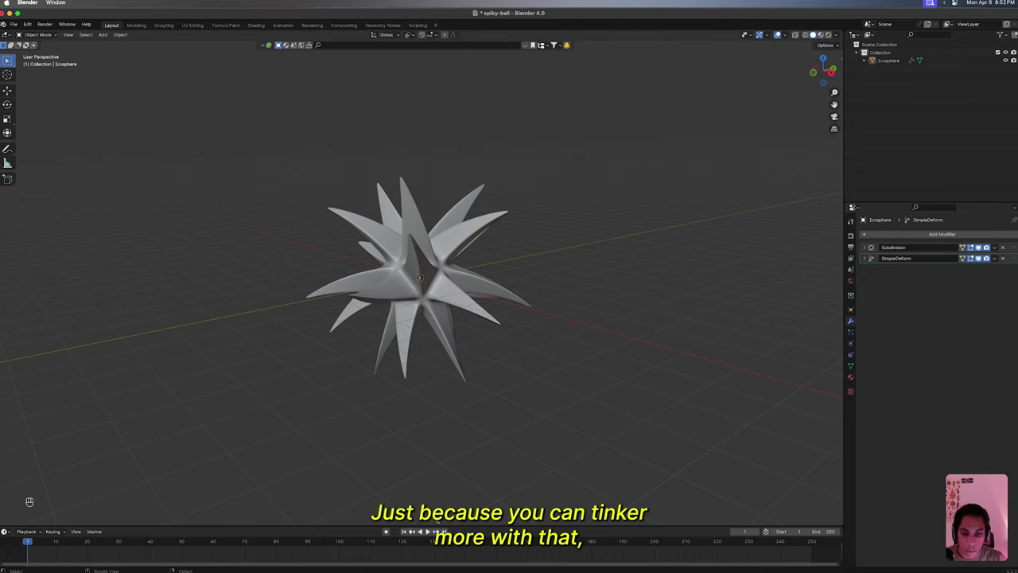
right_click(634, 527)
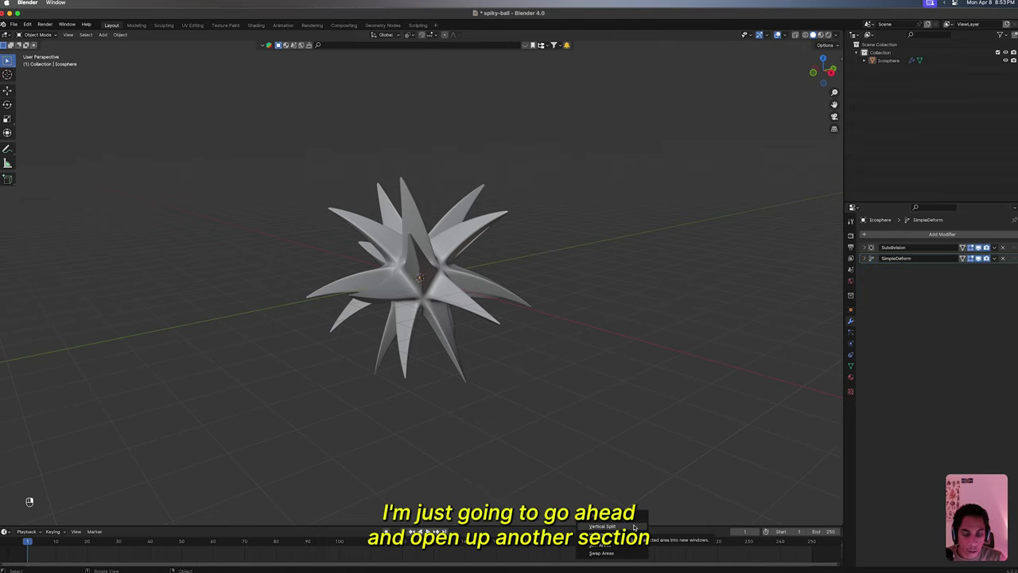
left_click(630, 527)
left_click(574, 501)
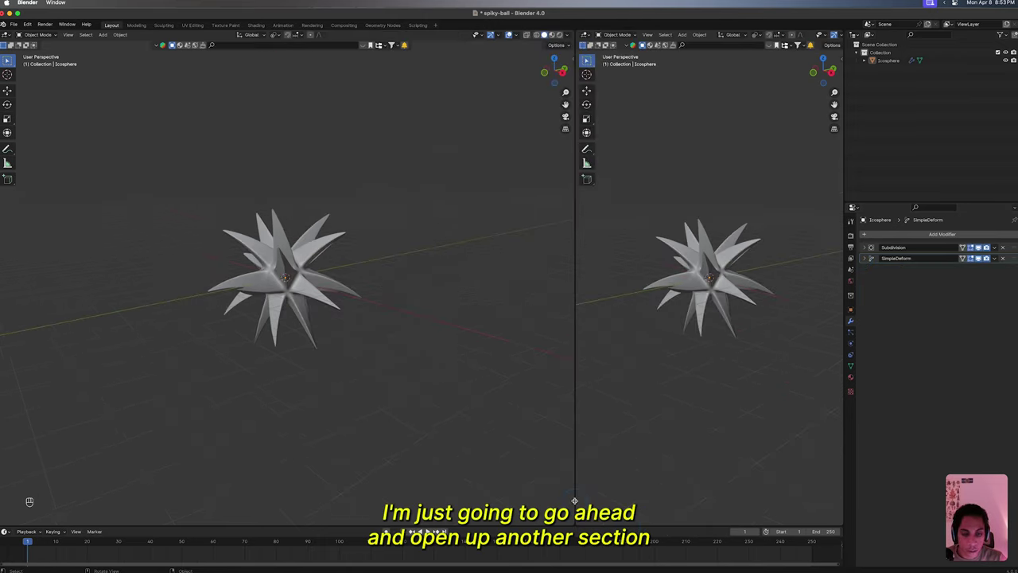
left_click(586, 35)
left_click(613, 111)
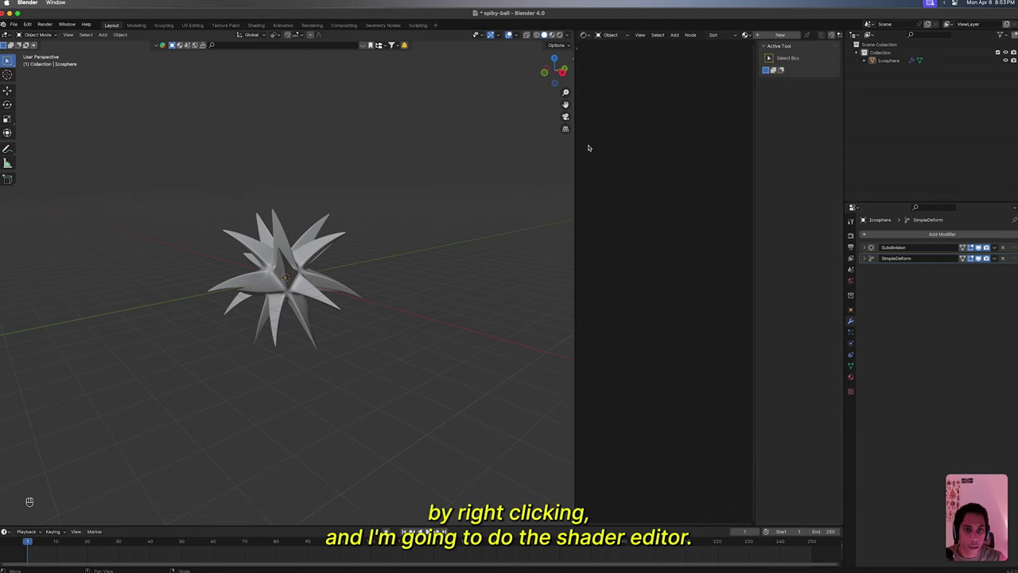
- Select the spiky ball, save the file, hide the Shader Editor's sidebar and give the ball a new material
left_click(290, 284)
key("super+s")
scroll(363, 193, "up", 5)
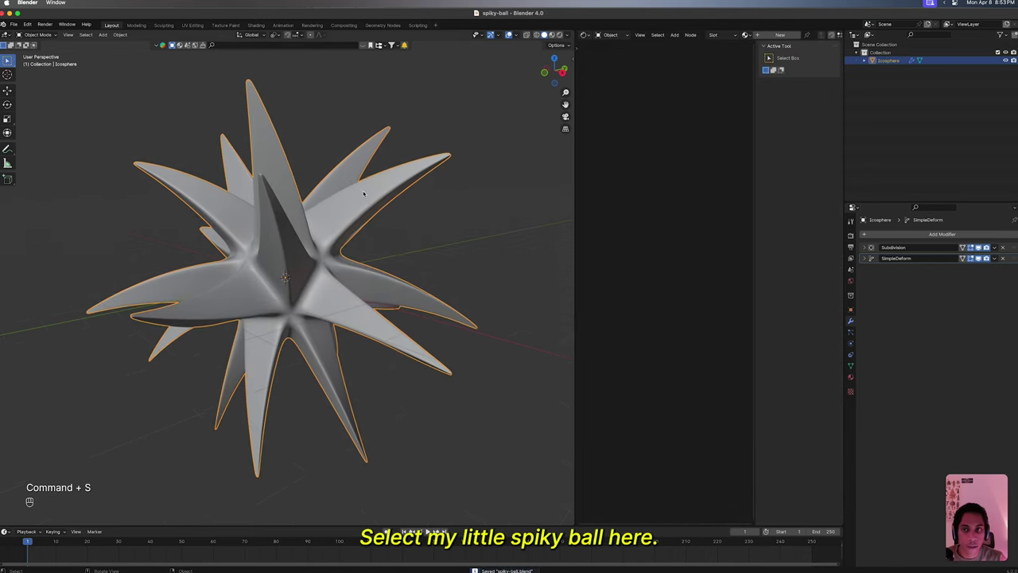
middle_click_drag(363, 194, 406, 199)
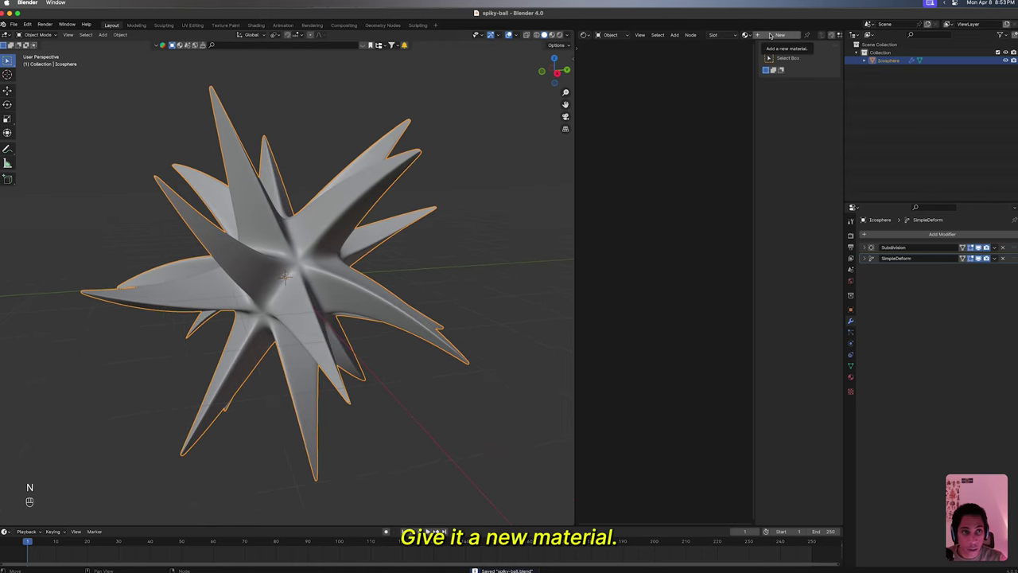
key("n")
left_click(770, 36)
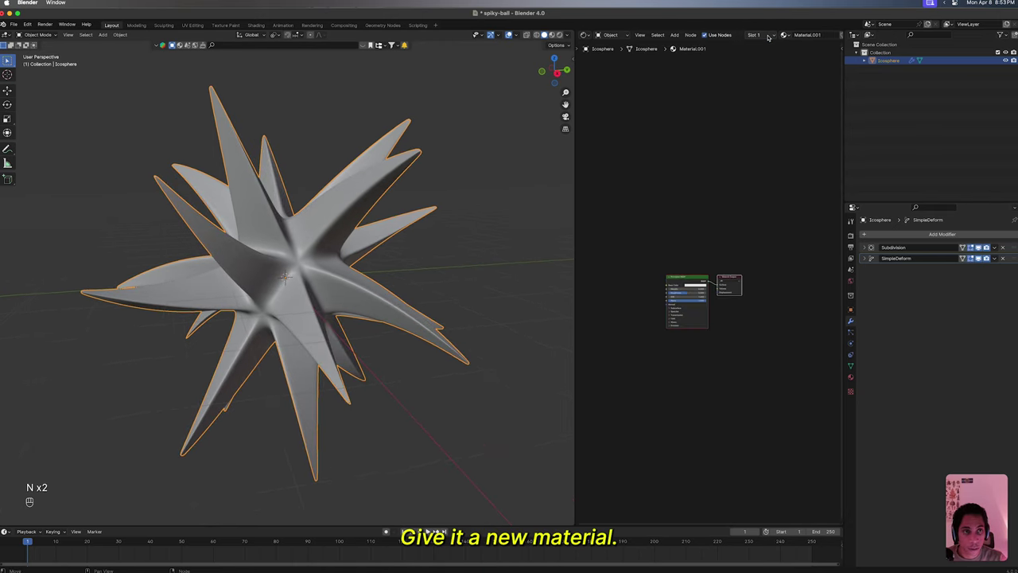
- Set the material's Principled BSDF to Metallic 1.000 and Roughness about 0.086
scroll(713, 273, "right", 2)
scroll(683, 296, "down", 3, "super")
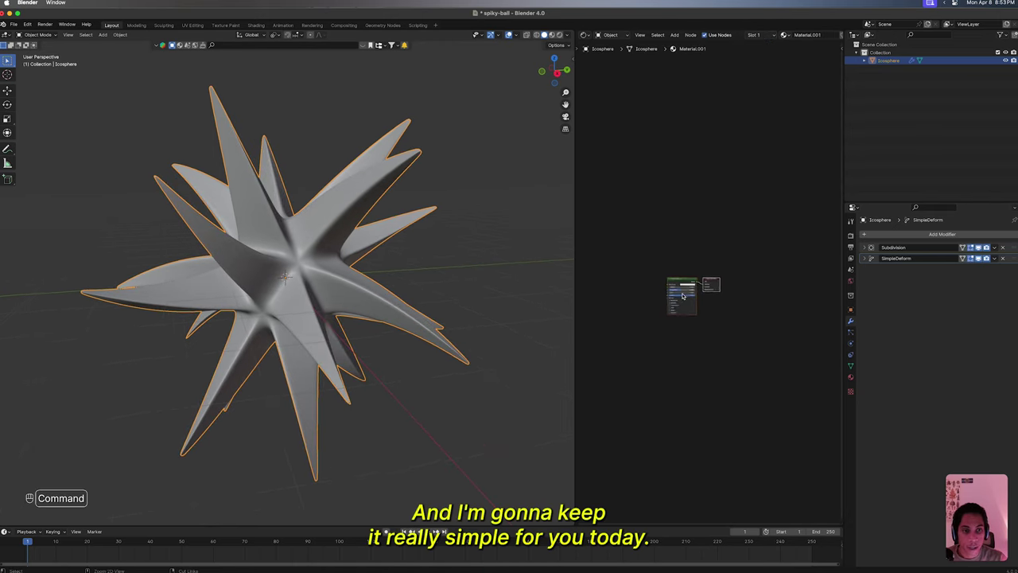
scroll(683, 296, "up", 7, "super")
scroll(682, 296, "up", 1, "super")
scroll(682, 295, "down", 2)
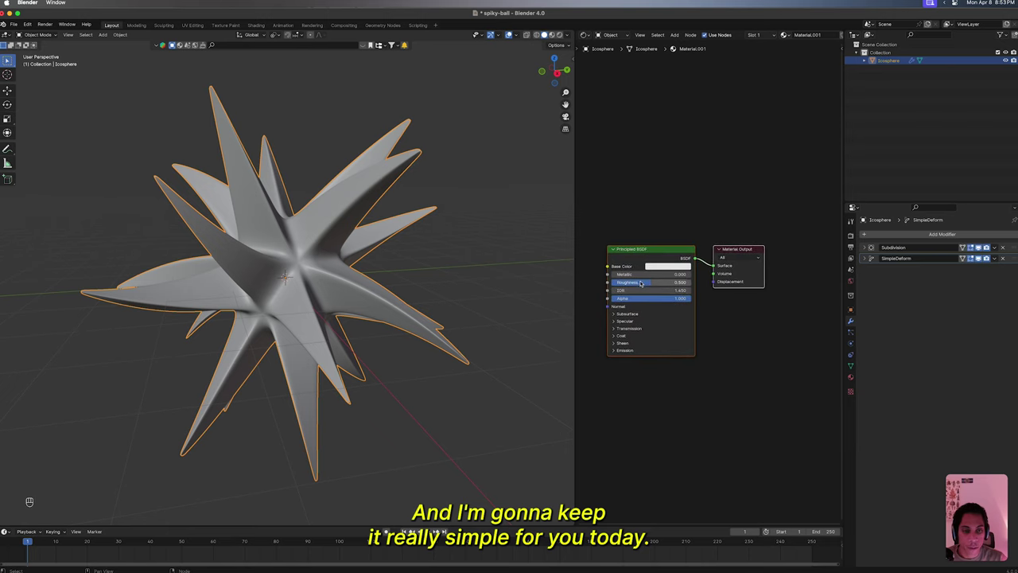
left_click_drag(698, 279, 619, 284)
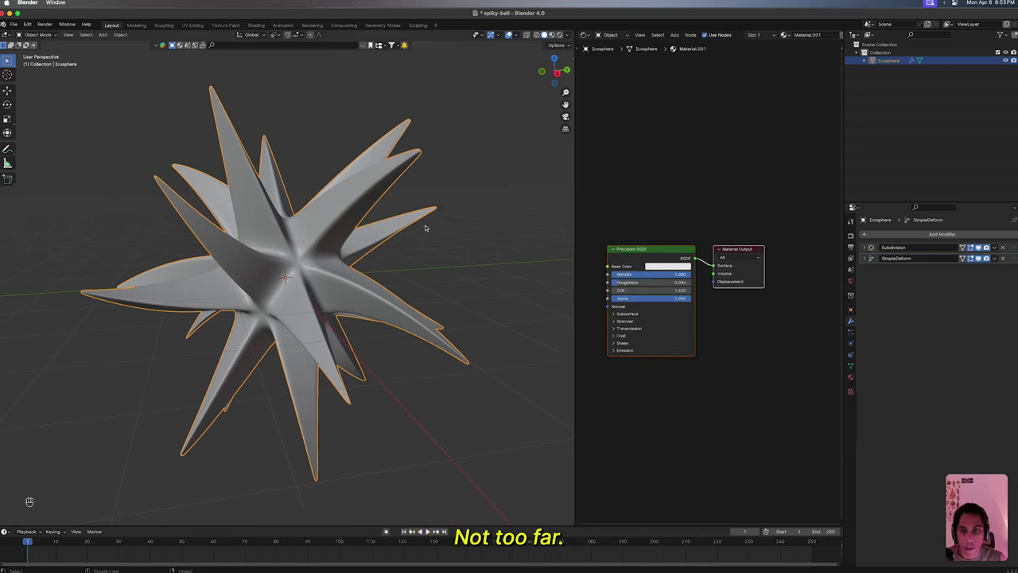
- Show the EEVEE render settings, switch the viewport to Rendered shading and examine the metallic ball from different angles
scroll(426, 228, "right", 5)
scroll(425, 228, "down", 3, "super")
left_click(851, 236)
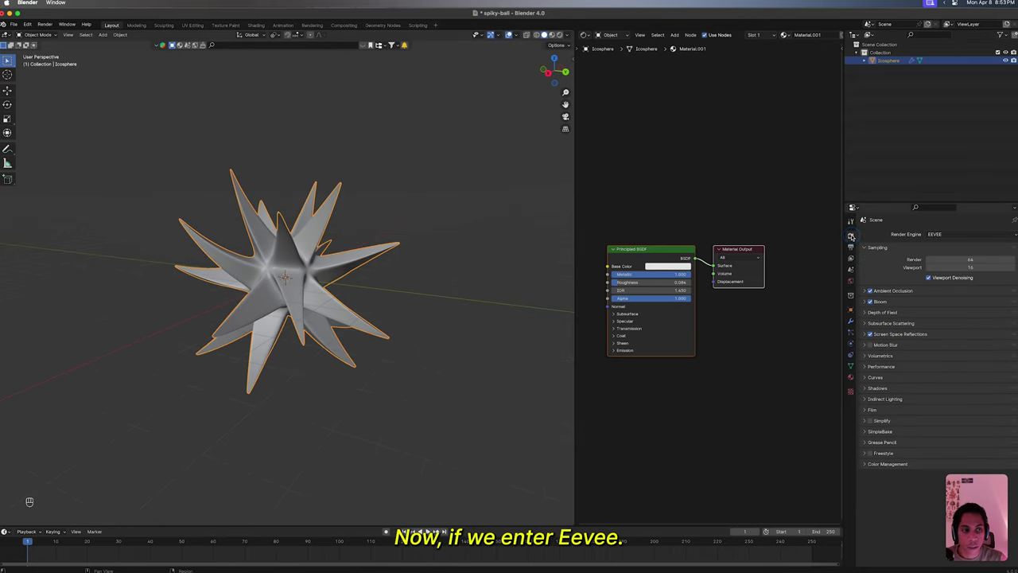
key("z")
left_click(403, 256)
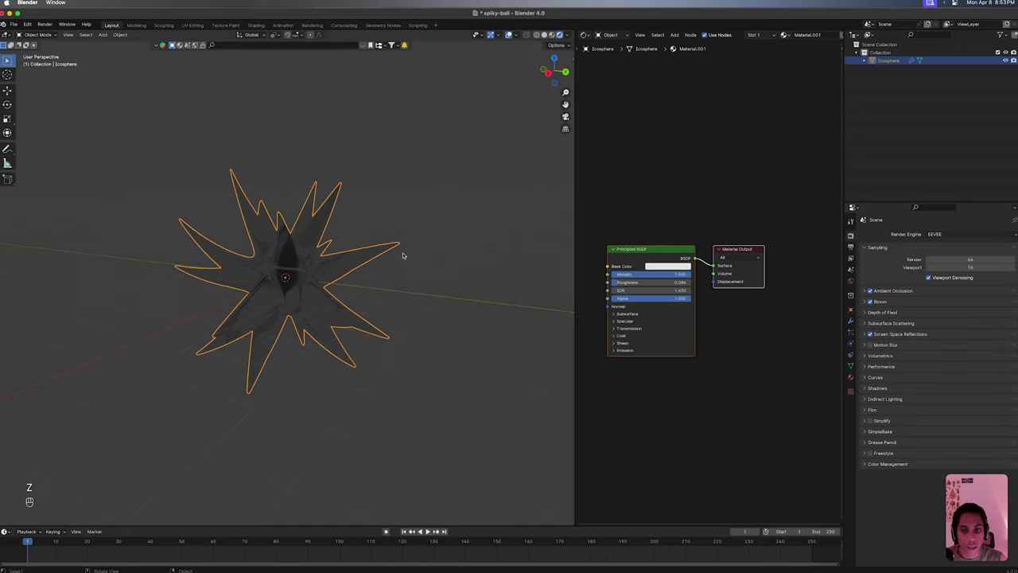
scroll(403, 256, "right", 5)
scroll(403, 256, "up", 4, "super")
scroll(404, 256, "right", 4)
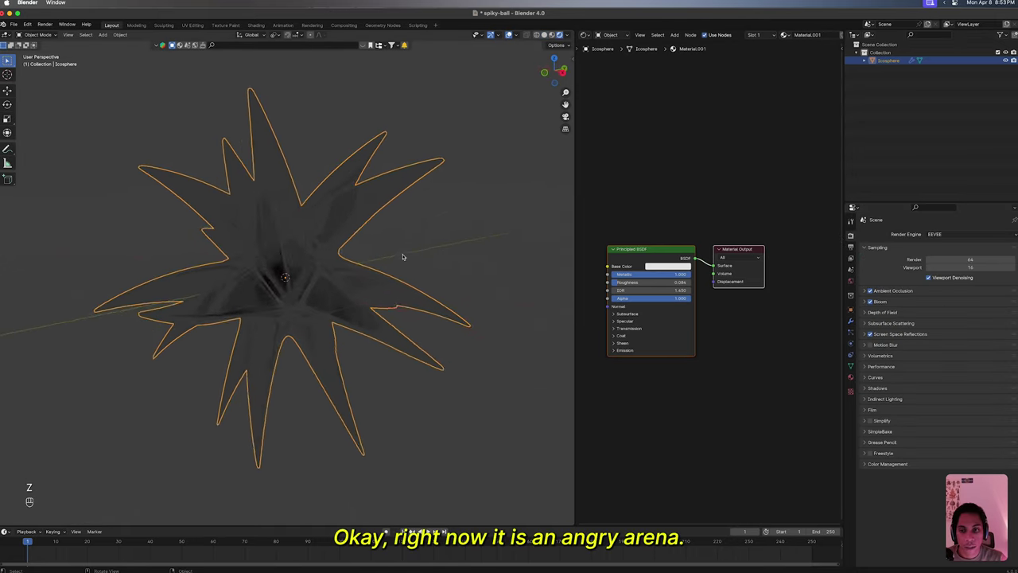
scroll(402, 256, "right", 4)
- Use kloofendal_43d_clear_puresky_4k.exr from the _hdri folder as the world colour's Environment Texture
left_click(852, 282)
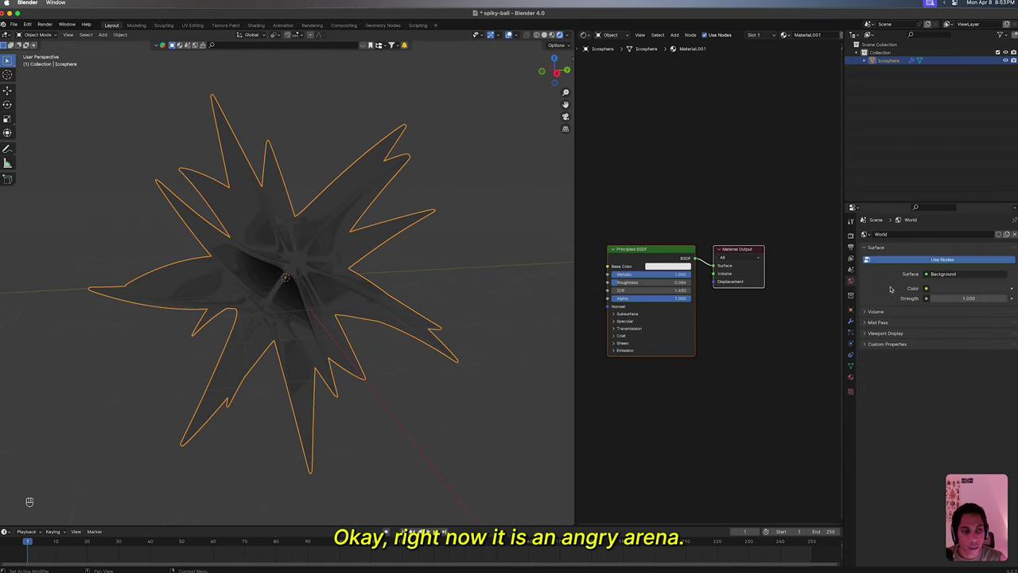
left_click(926, 288)
left_click(762, 323)
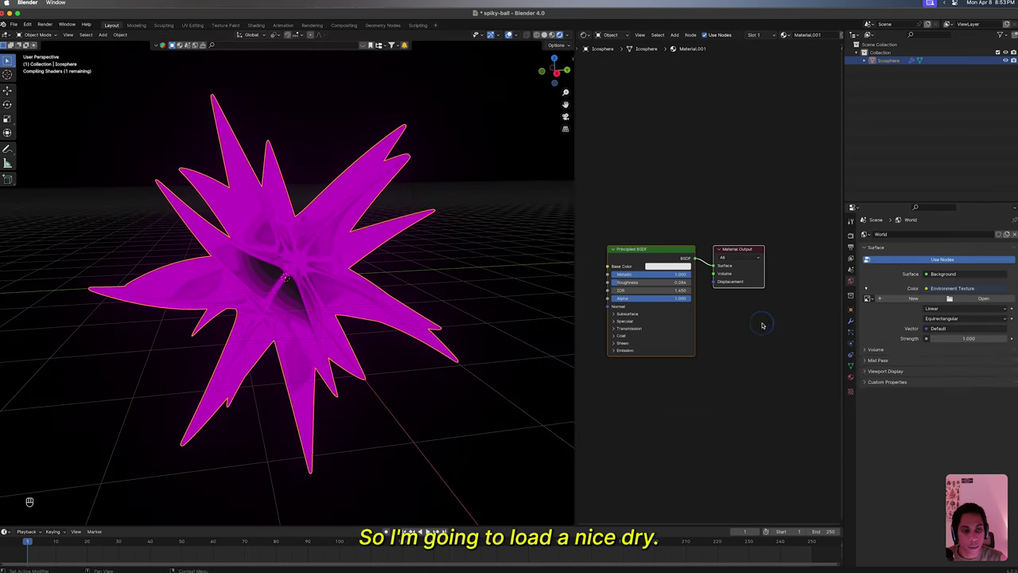
left_click(983, 298)
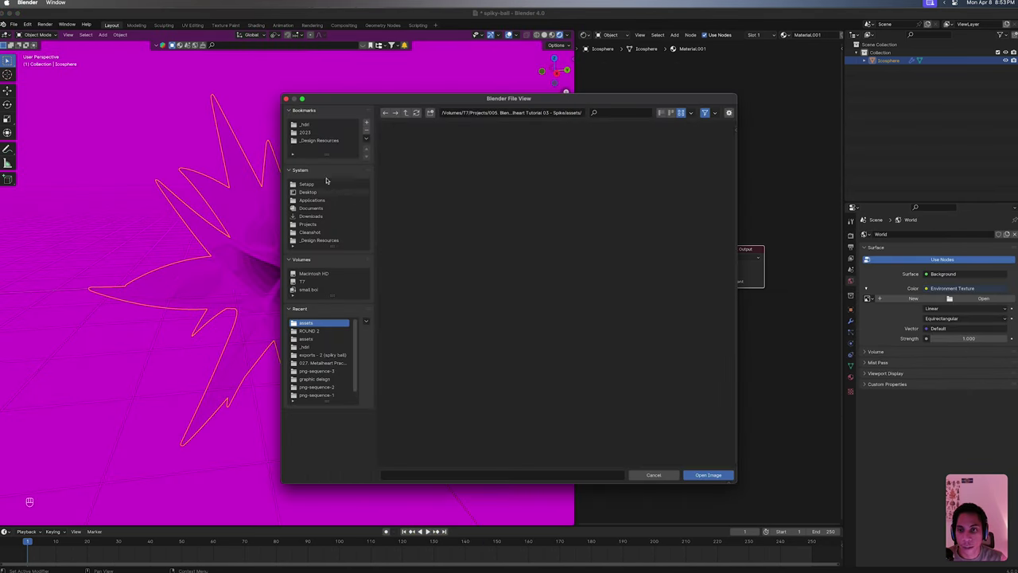
left_click(309, 125)
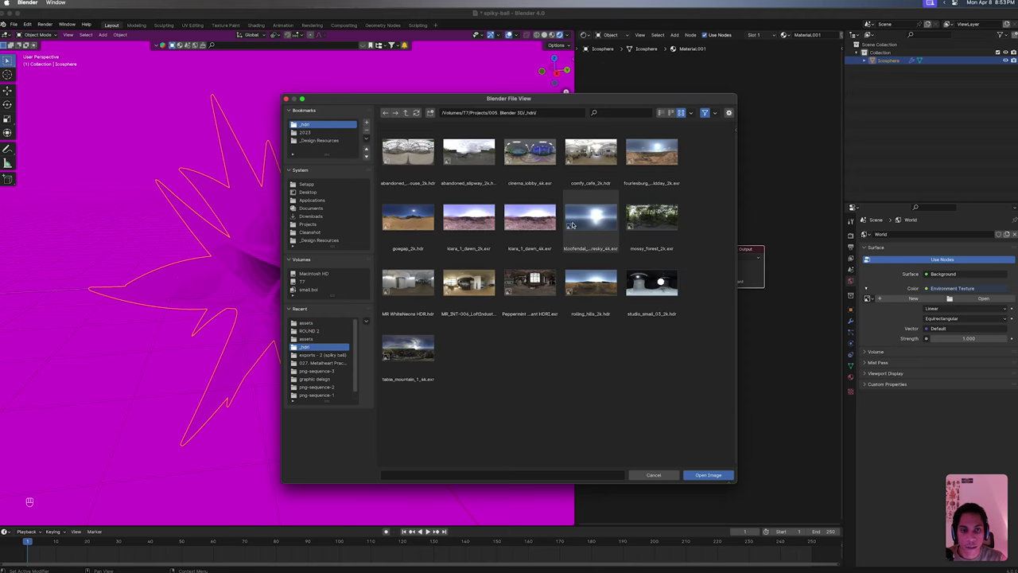
left_click(590, 219)
left_click(710, 474)
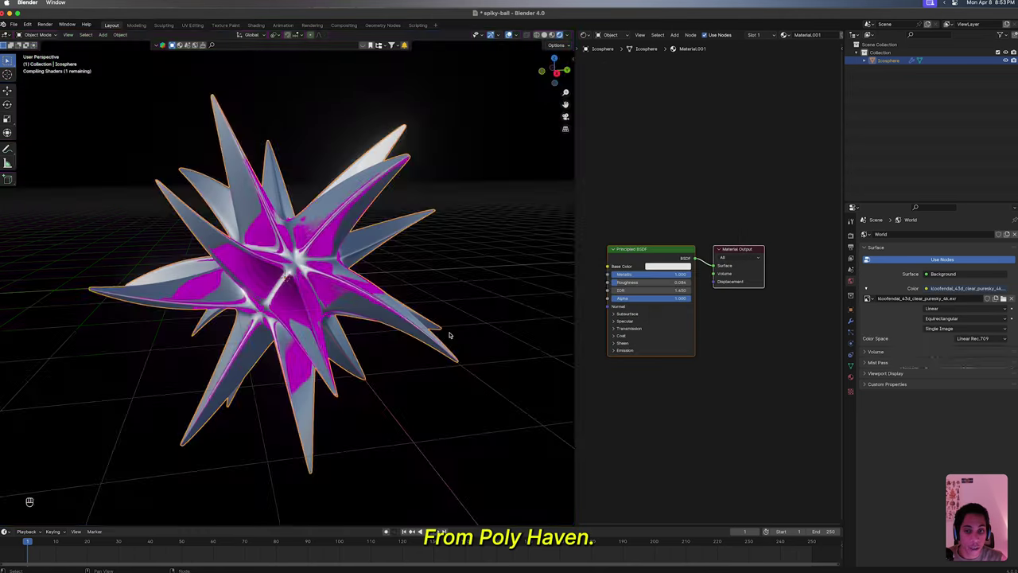
left_click(459, 259)
middle_click_drag(458, 260, 318, 270)
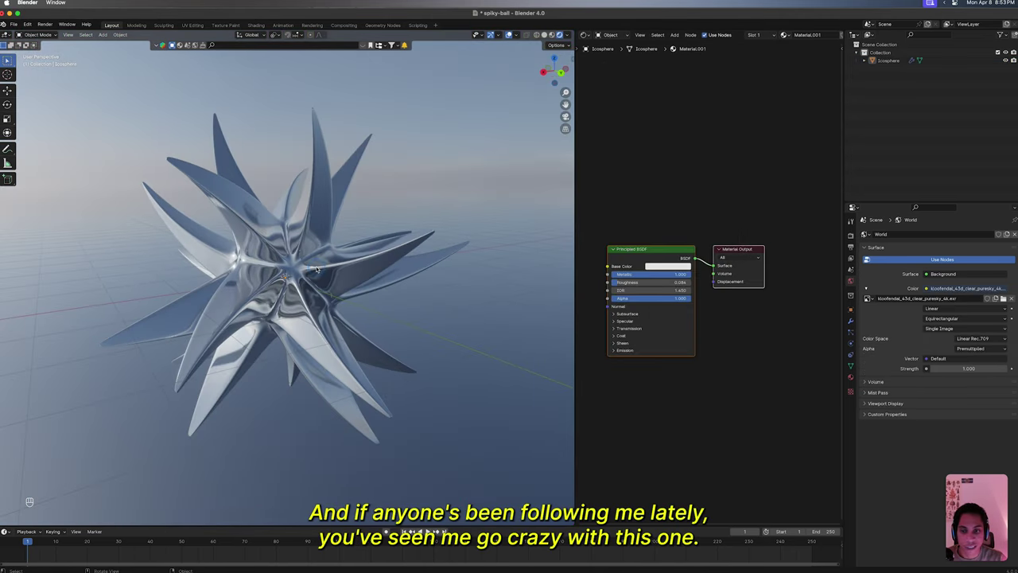
- Raise the roughness of the spiky ball's material to about 0.314
left_click(389, 264)
left_click_drag(641, 282, 657, 282)
middle_click_drag(278, 256, 343, 261)
scroll(343, 261, "left", 2)
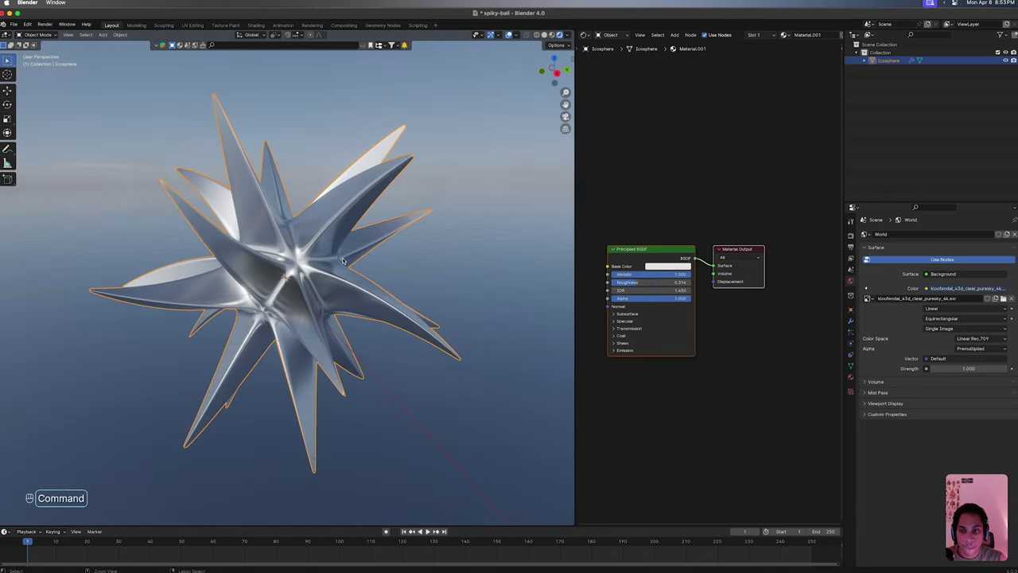
- Switch to the front view and add a camera to the scene
scroll(343, 261, "down", 5, "super")
scroll(343, 261, "down", 5)
middle_click_drag(344, 261, 395, 263)
key("grave")
left_click(354, 234)
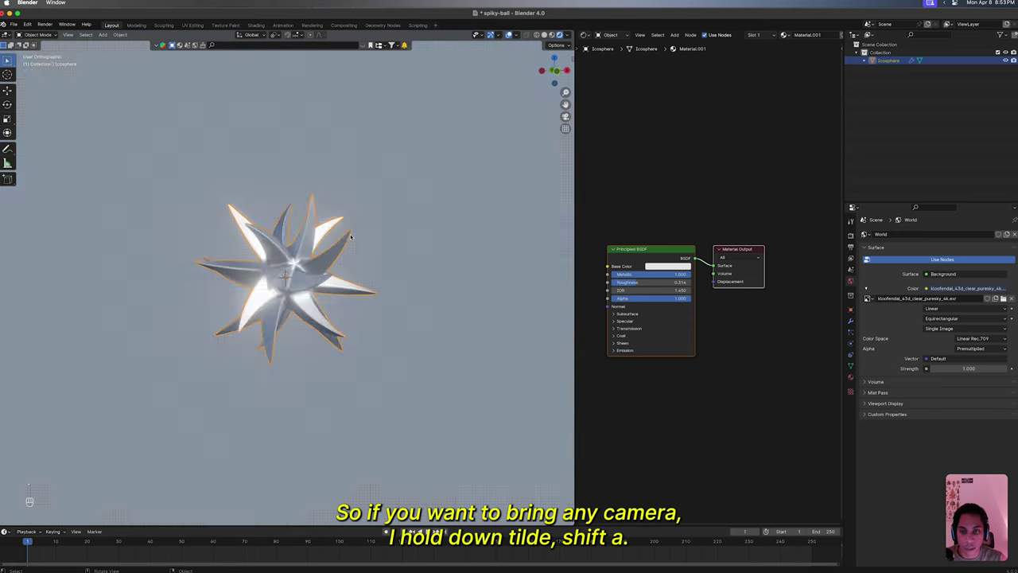
key("shift+a")
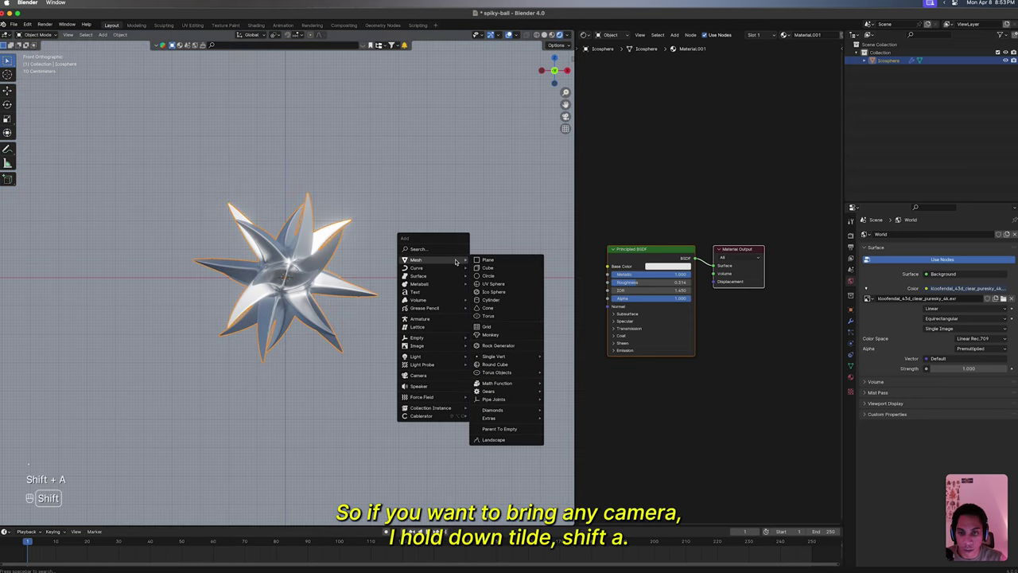
left_click(422, 375)
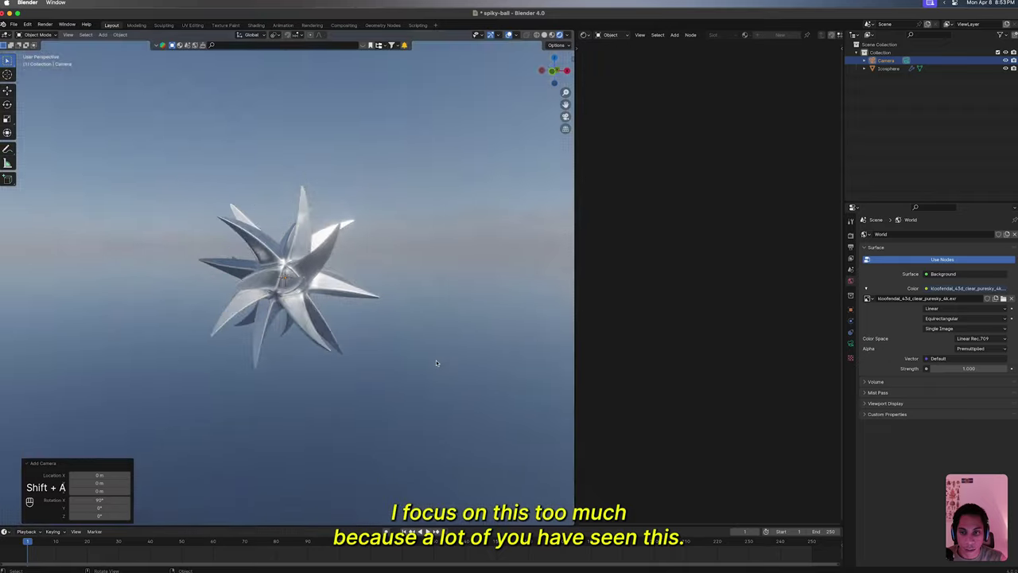
- Move the camera about 10 m in the negative Y direction, away from the spiky ball
key("g")
key("y")
left_click(84, 391)
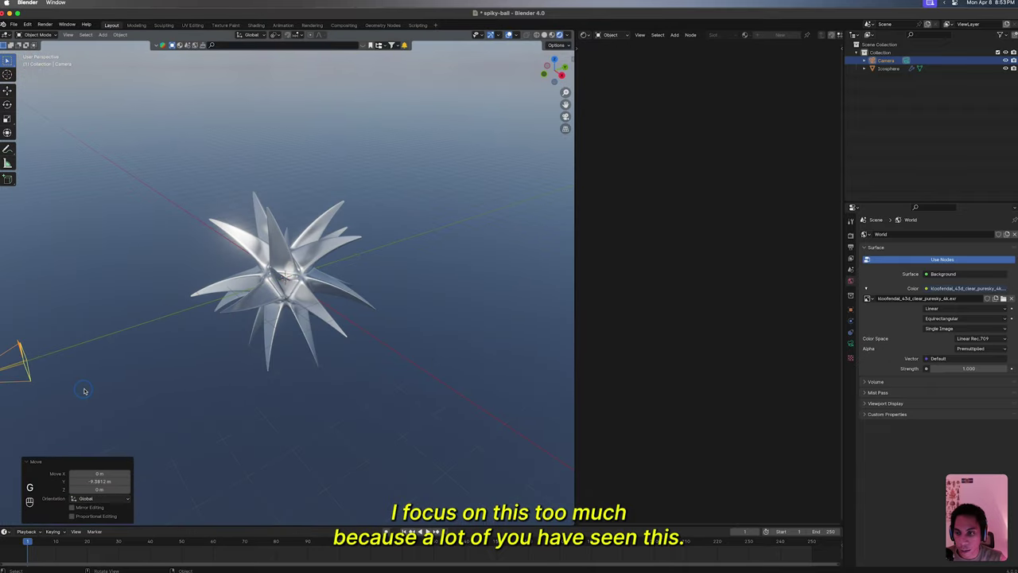
scroll(141, 386, "left", 5)
key("g")
key("y")
left_click(119, 400)
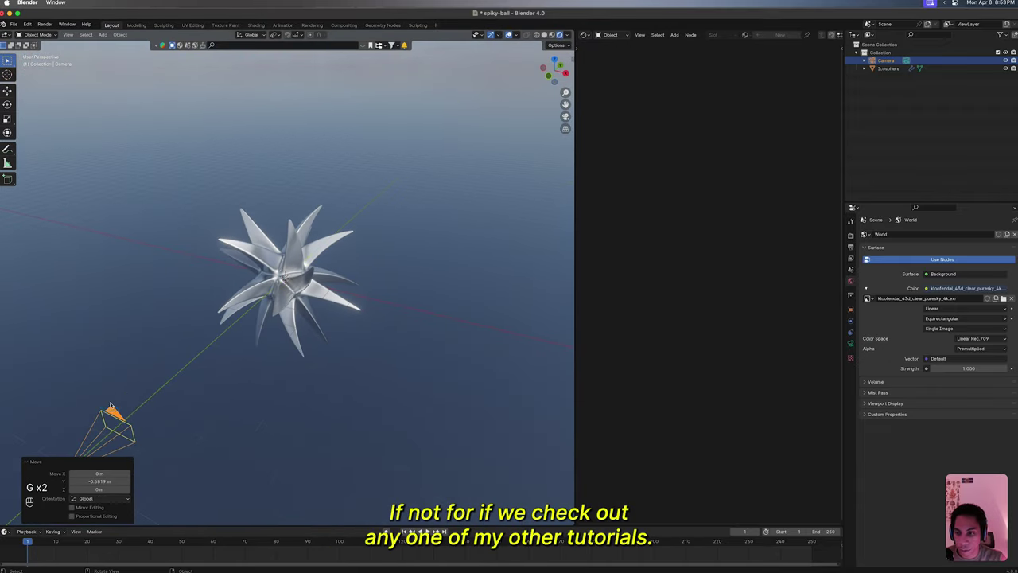
- Look through the camera, then move it about 6.4 m farther back along Y and about 1.36 m along X
scroll(202, 414, "down", 2, "super")
key("grave")
key("KP_0")
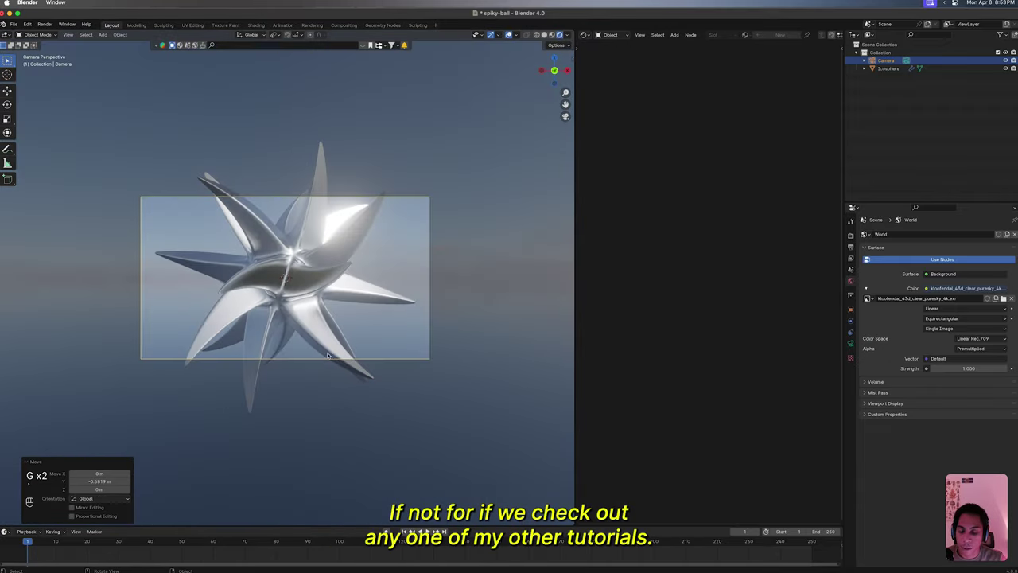
key("g")
key("y")
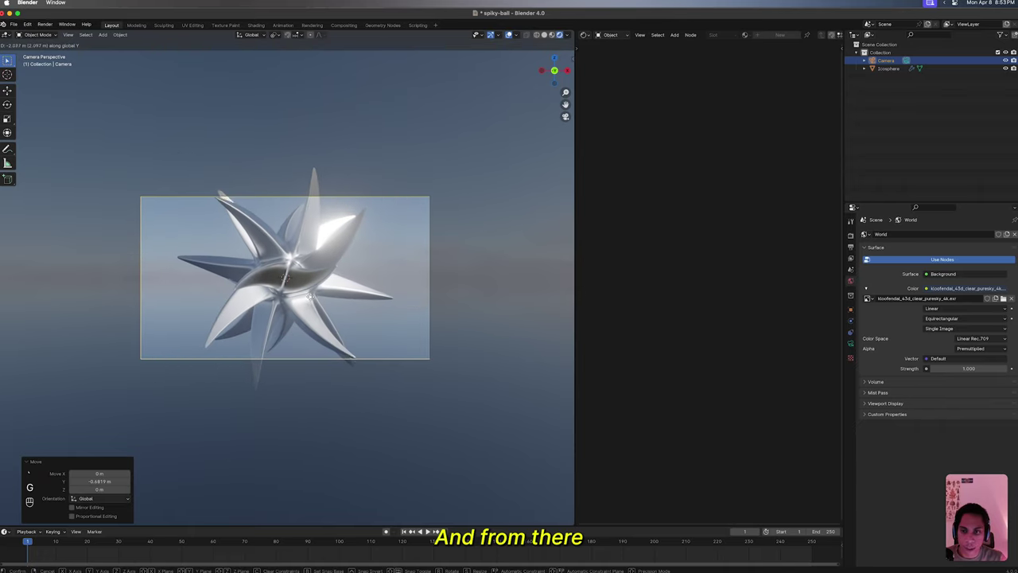
left_click(333, 268)
key("g")
key("x")
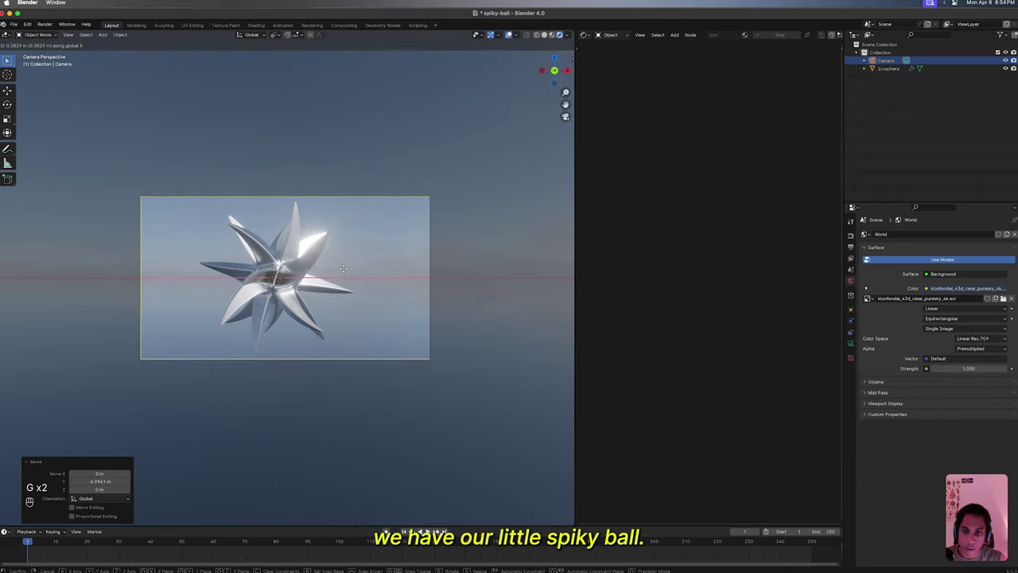
left_click(406, 270)
- Move the camera about 11.3 m forward along Y for a close-up of the spikes
key("g")
key("y")
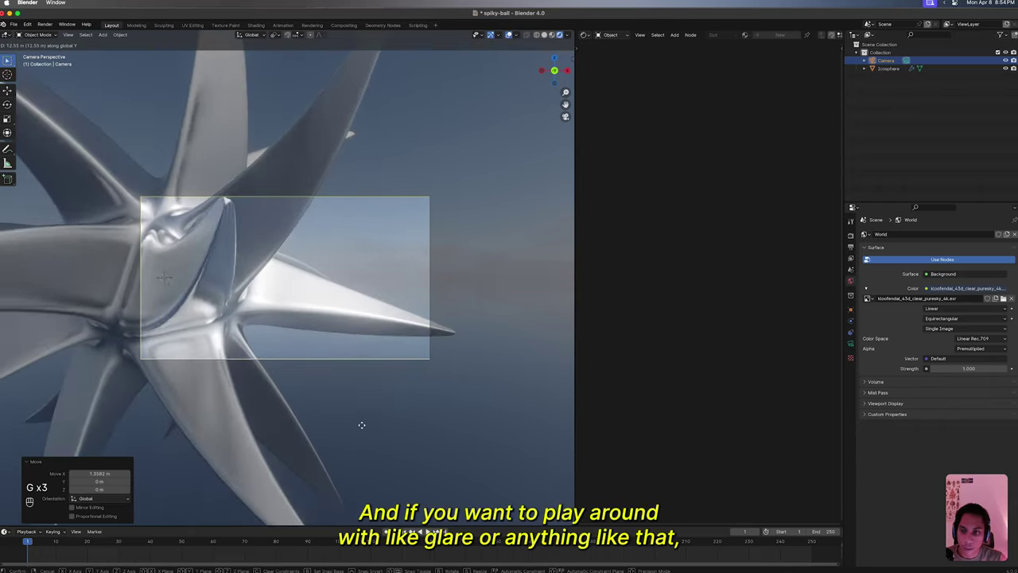
left_click(360, 420)
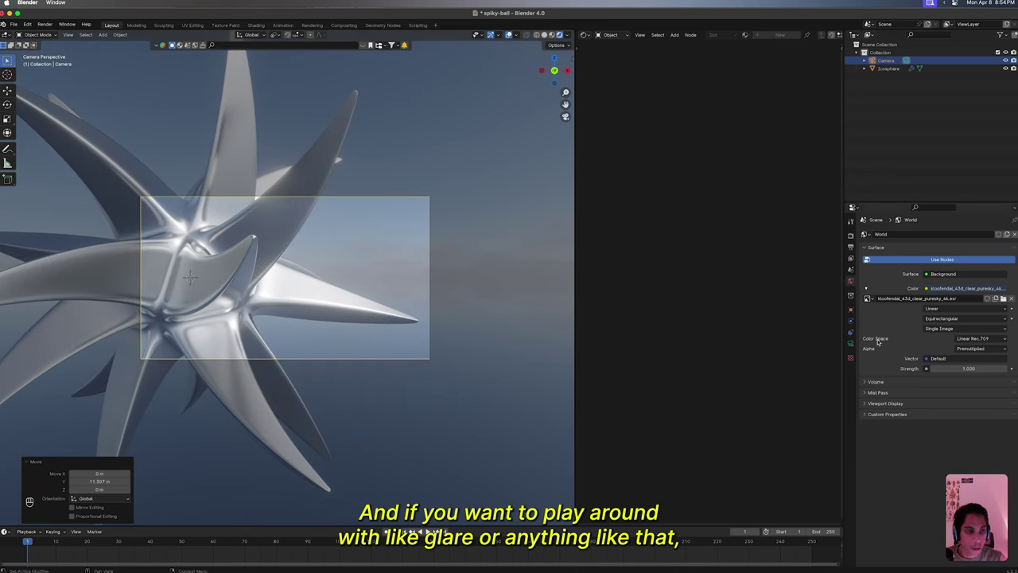
- Enable the camera's depth of field with a focus distance of 5.5 m, adjust its F-Stop and save the file
left_click(851, 343)
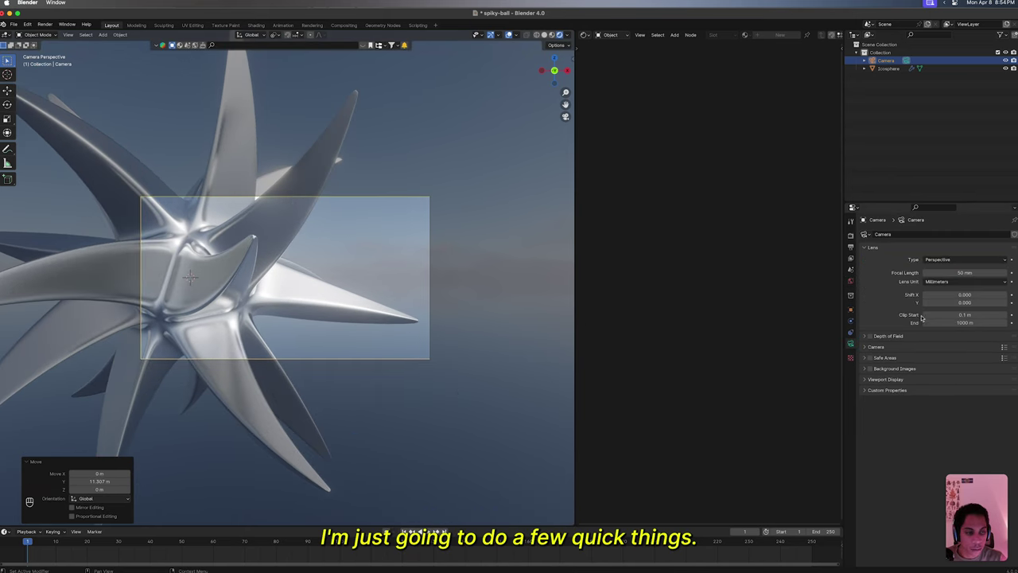
left_click(870, 336)
left_click(884, 335)
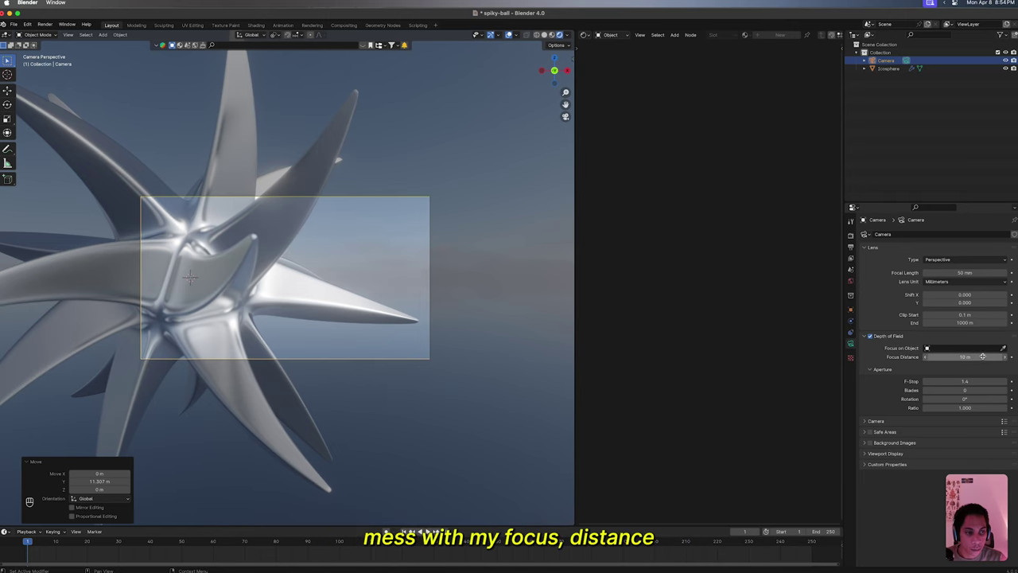
left_click(269, 277)
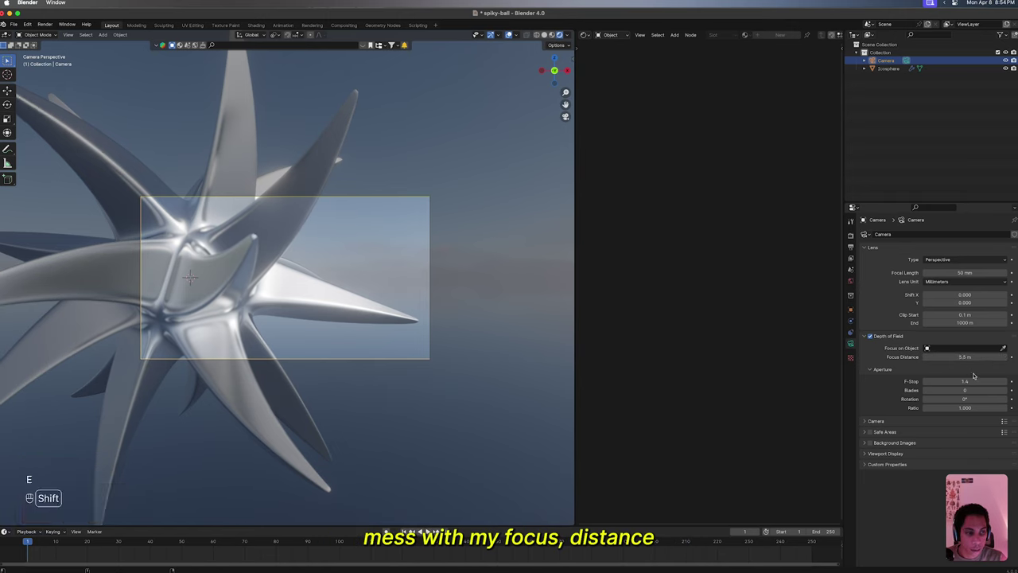
left_click_drag(965, 381, 931, 382, "shift")
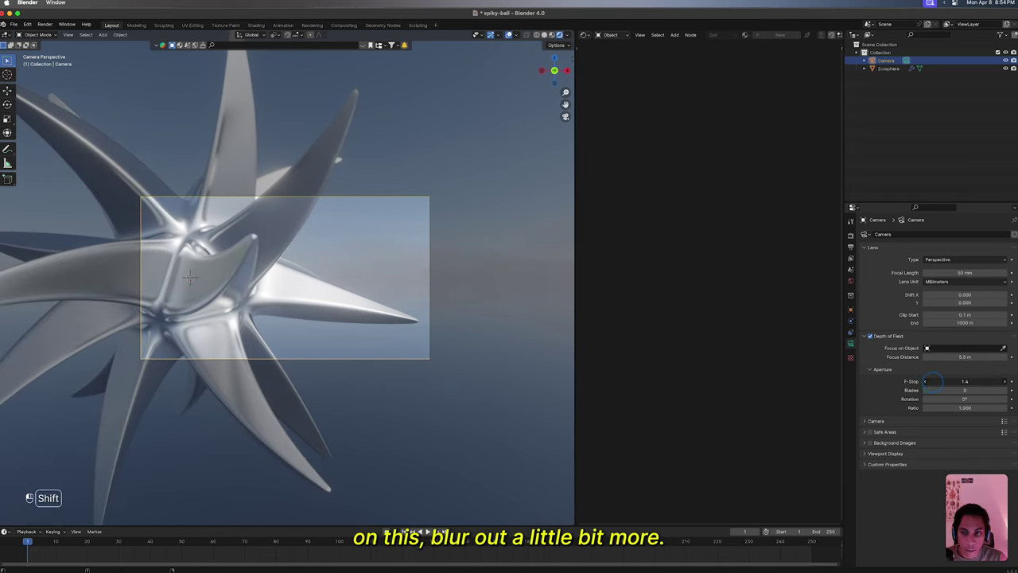
key("super+s")
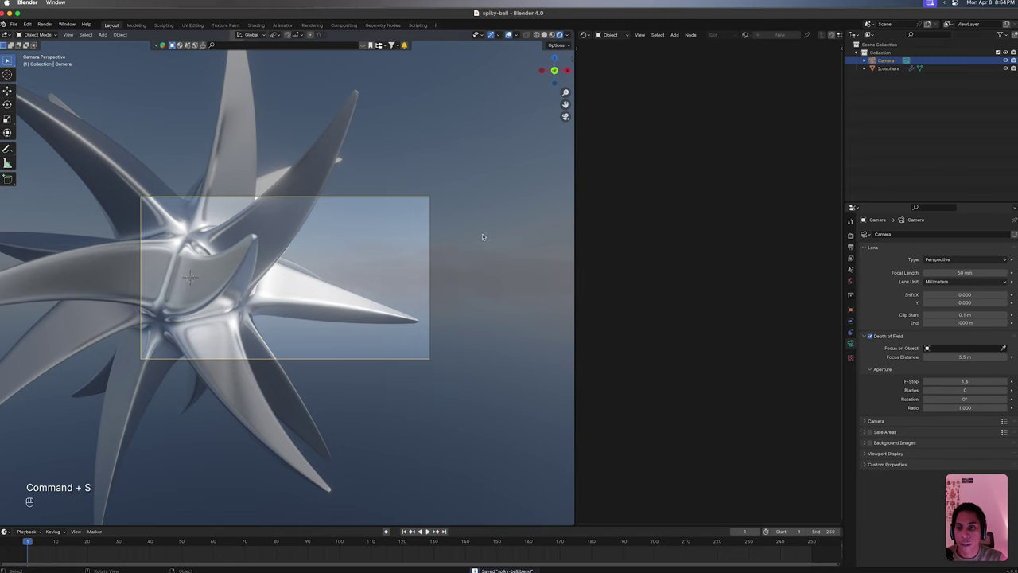
left_click(270, 245)
left_click(503, 268)
scroll(502, 267, "right", 5)
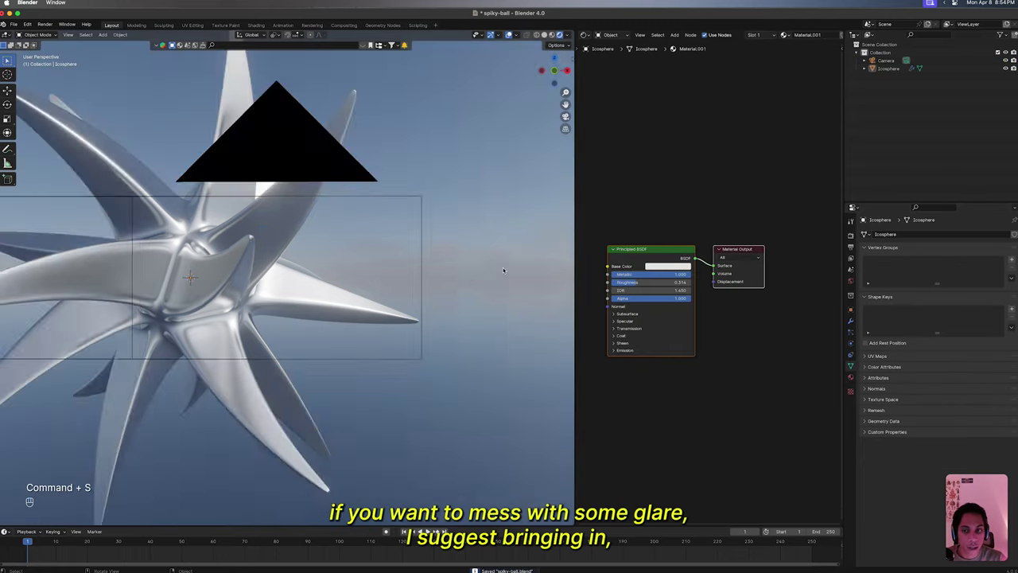
scroll(503, 267, "down", 8, "super")
scroll(503, 267, "left", 5)
key("shift+a")
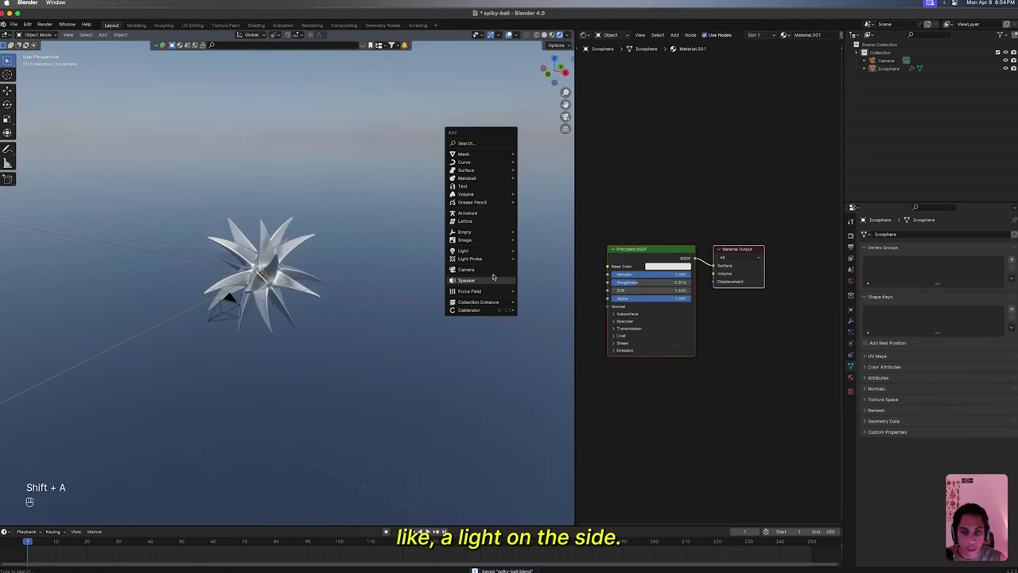
mouse_move(474, 251)
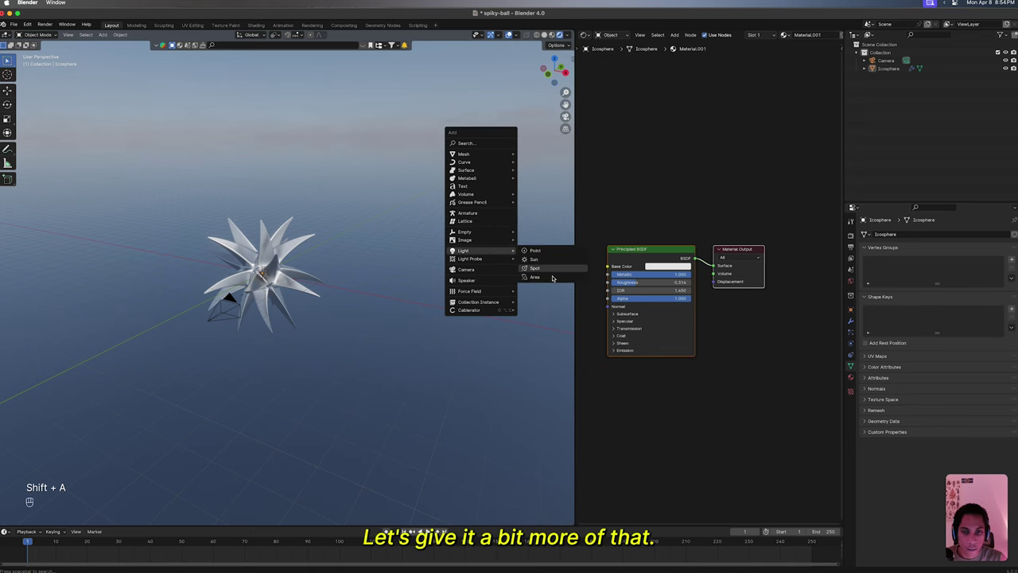
left_click(541, 268)
key("x")
- Add an area light and move it about 8.03 m along X, to the side of the ball
key("shift+a")
mouse_move(422, 300)
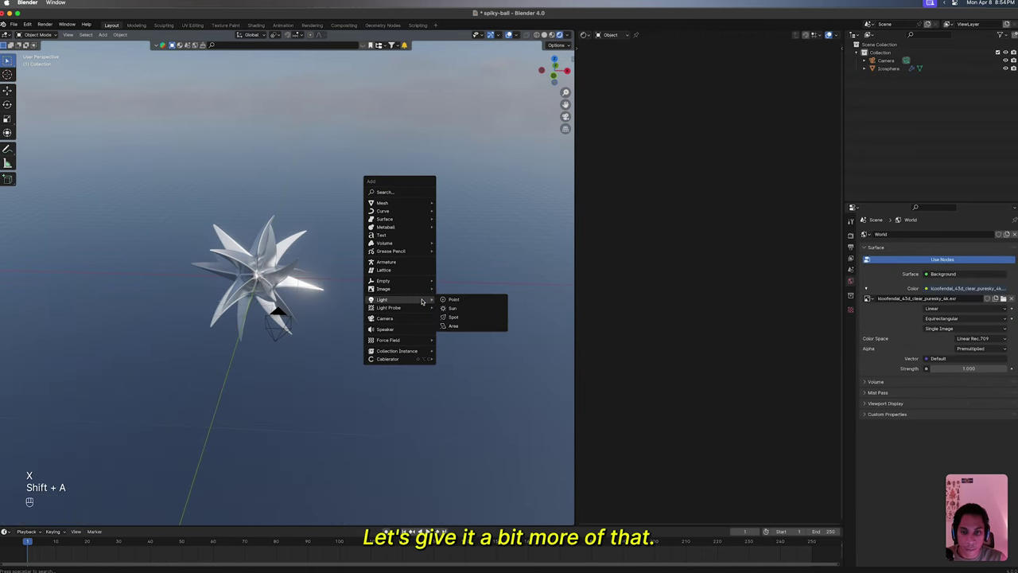
left_click(466, 325)
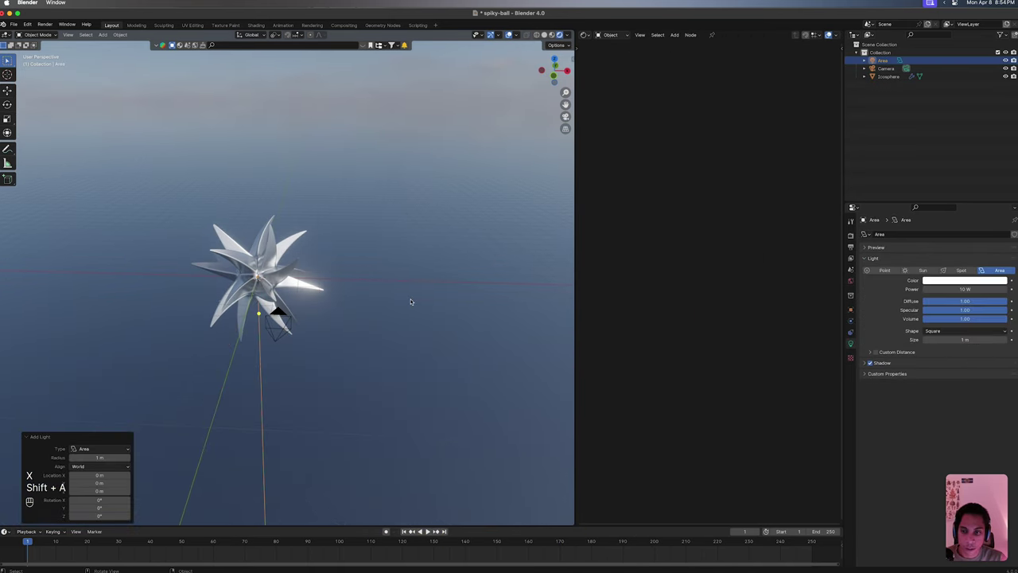
key("g")
key("y")
key("x")
left_click(5, 313)
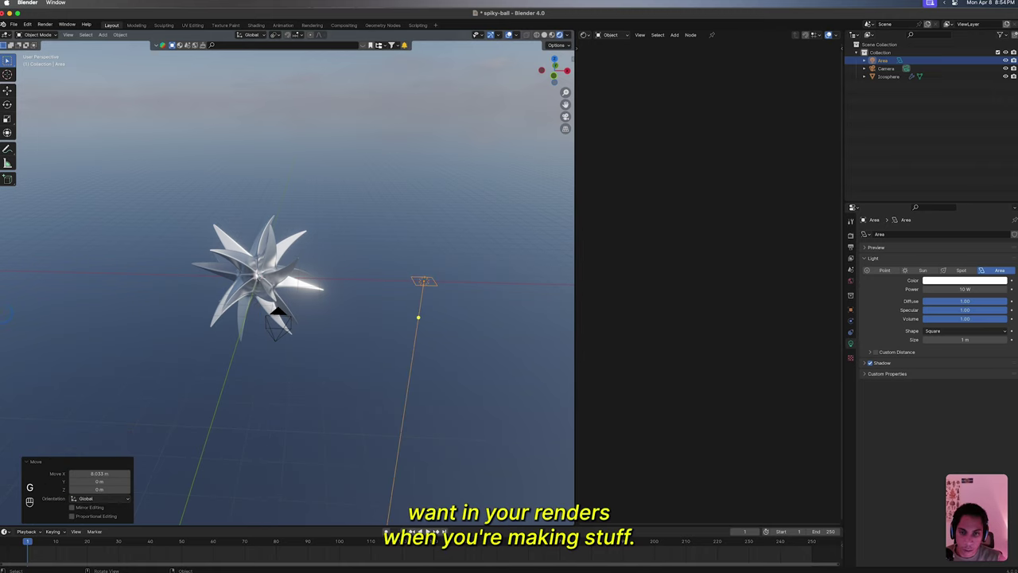
- Rotate the area light about 91.4° around the Y axis so that it points at the ball
key("r")
key("x")
right_click(284, 291)
key("r")
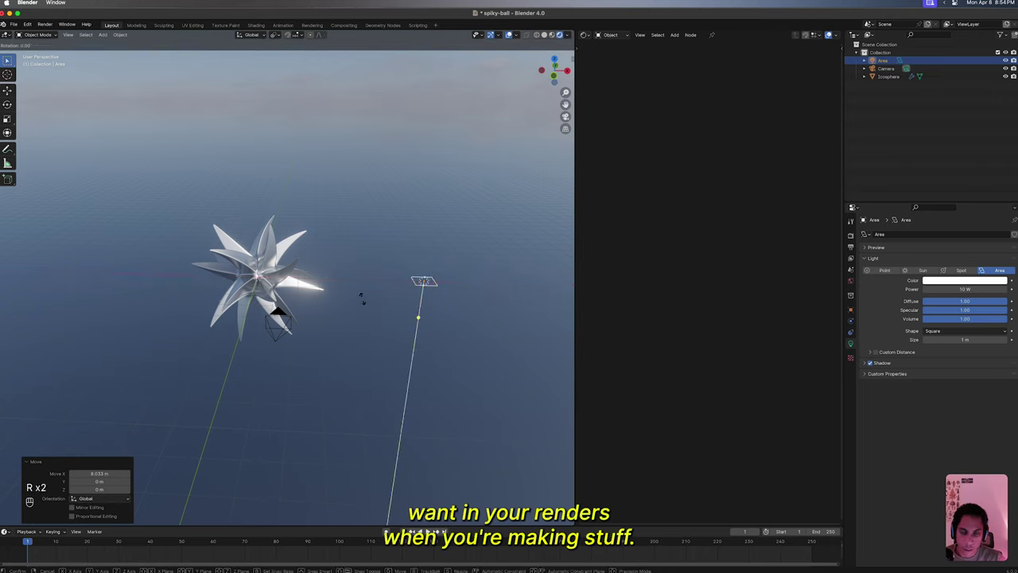
key("y")
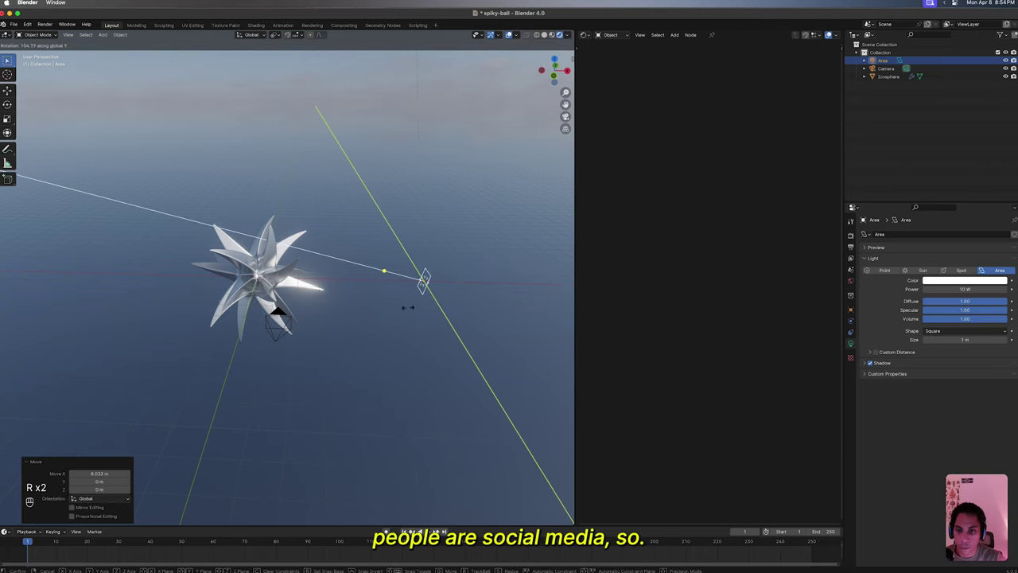
left_click(484, 252)
- Look through the camera, raise the area light's power to more than 800 W and tint it pale cyan
key("KP_0")
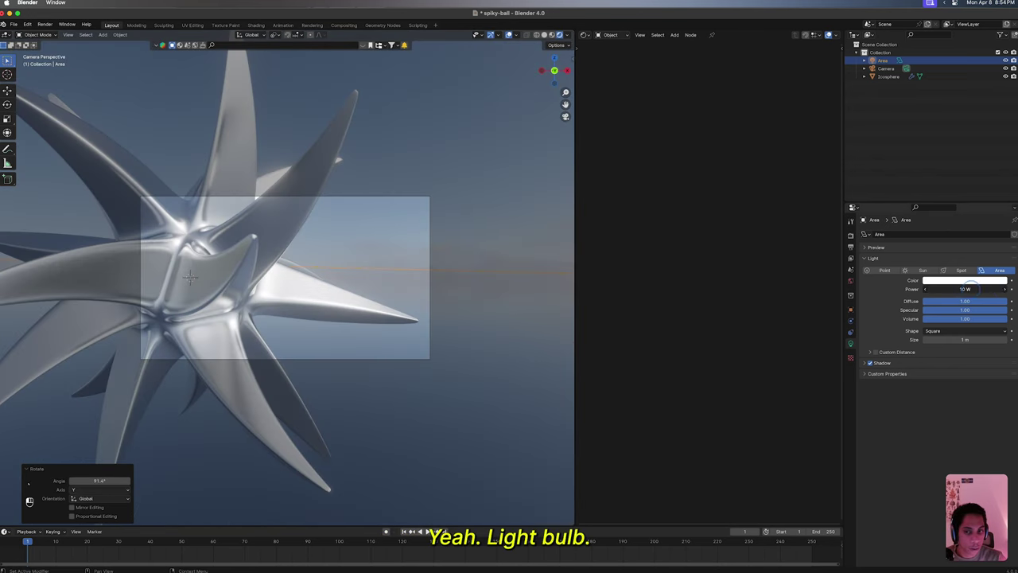
left_click_drag(971, 289, 1006, 289)
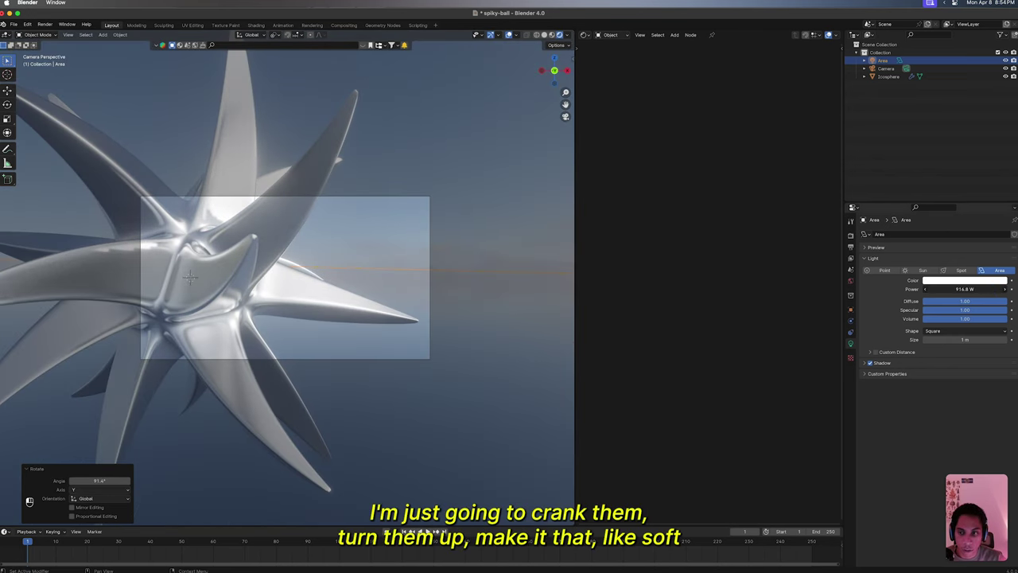
left_click(951, 280)
left_click(961, 190)
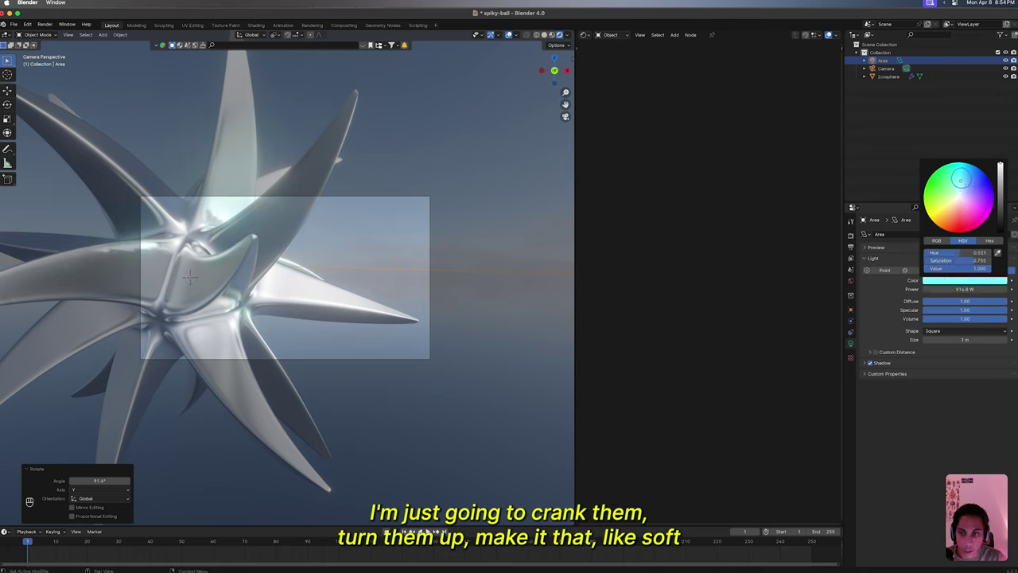
left_click_drag(961, 181, 961, 190)
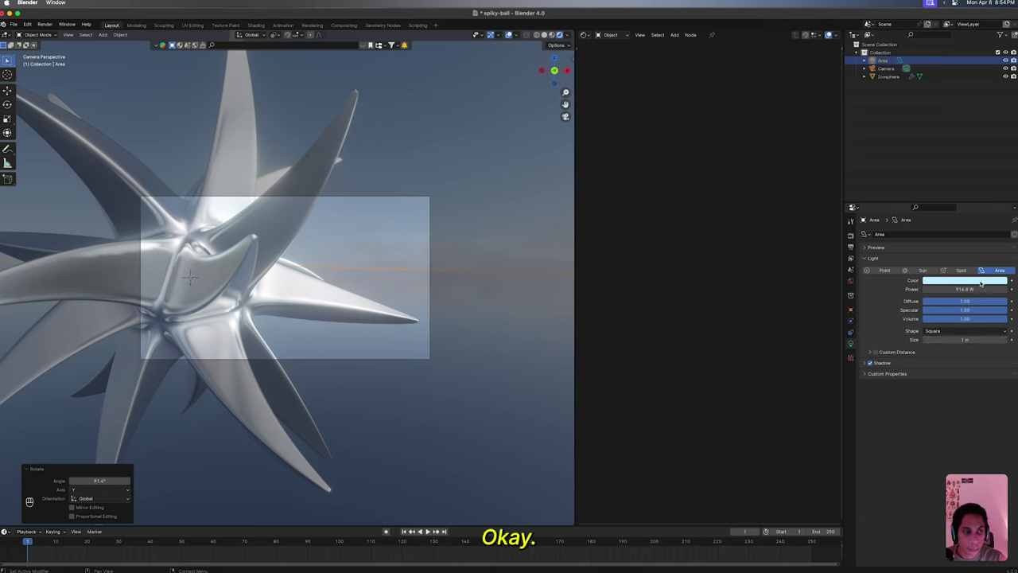
left_click_drag(967, 289, 961, 289)
left_click_drag(758, 285, 612, 254)
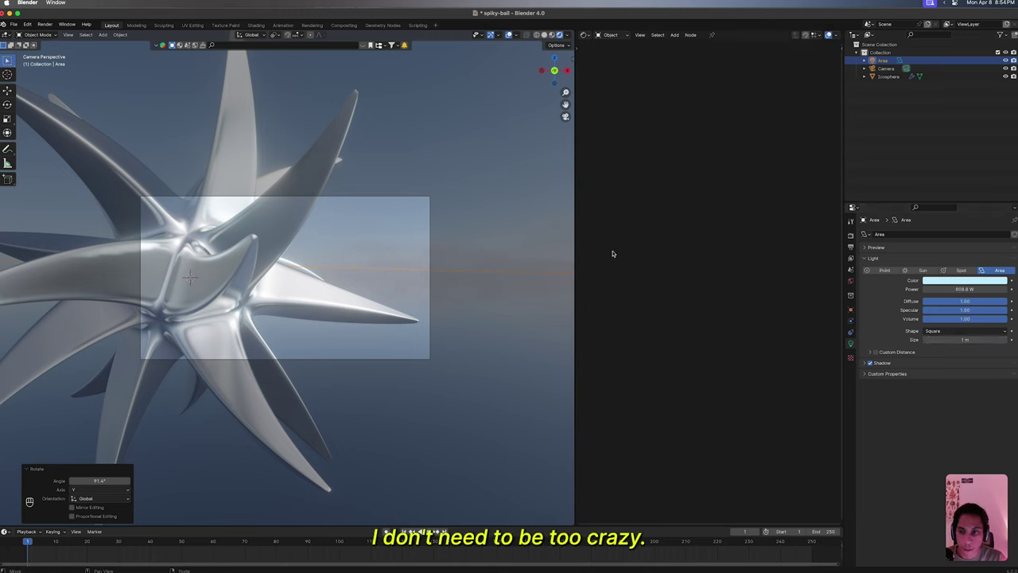
- Deselect the area light and enable compositing nodes for the scene
left_click(479, 244)
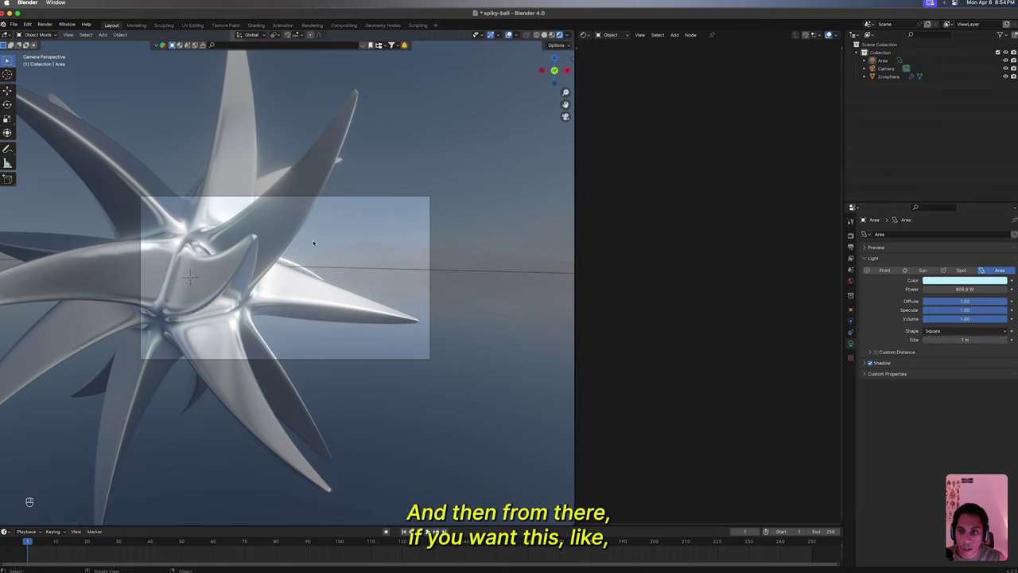
left_click(343, 26)
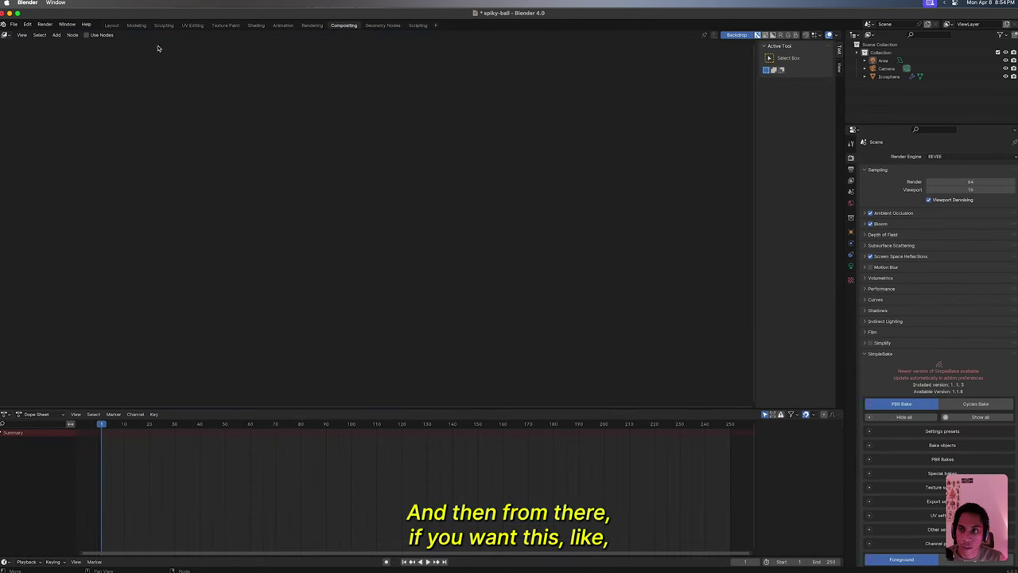
left_click(88, 35)
scroll(265, 125, "up", 5)
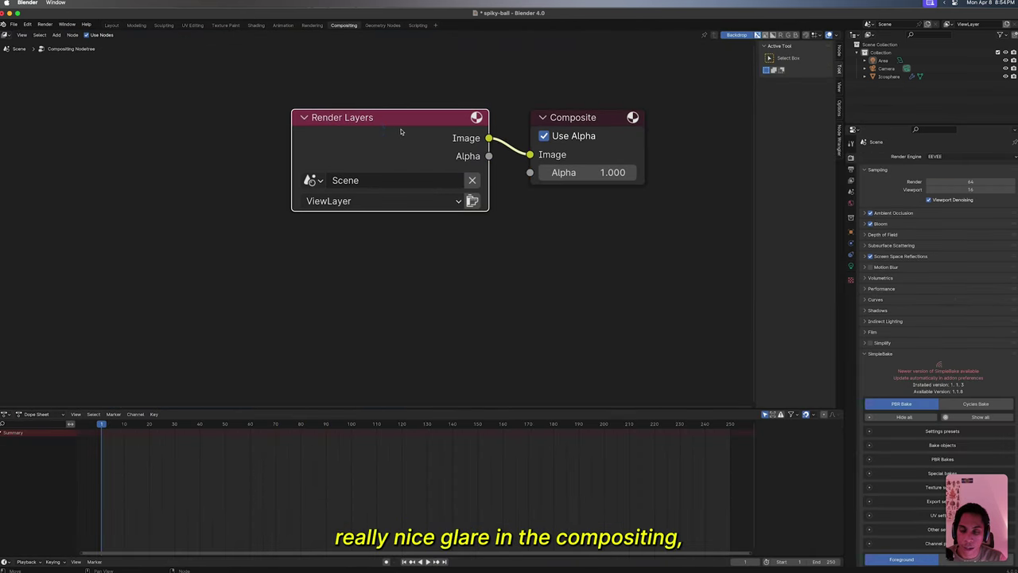
- Move the Render Layers node away from Composite and insert a Glare node on the link between them
left_click_drag(401, 132, 104, 132)
key("shift+a")
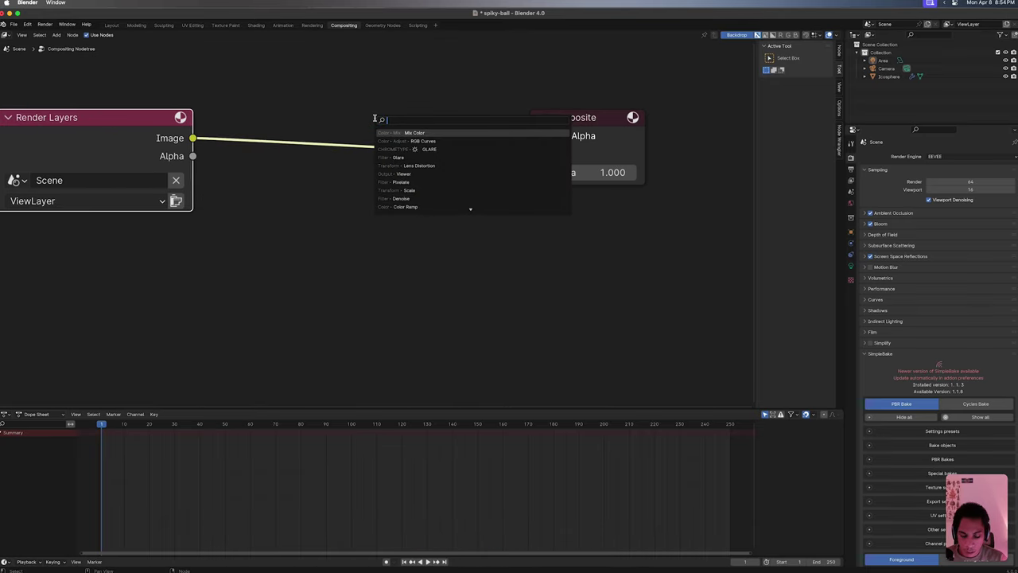
type("glare")
key("Return")
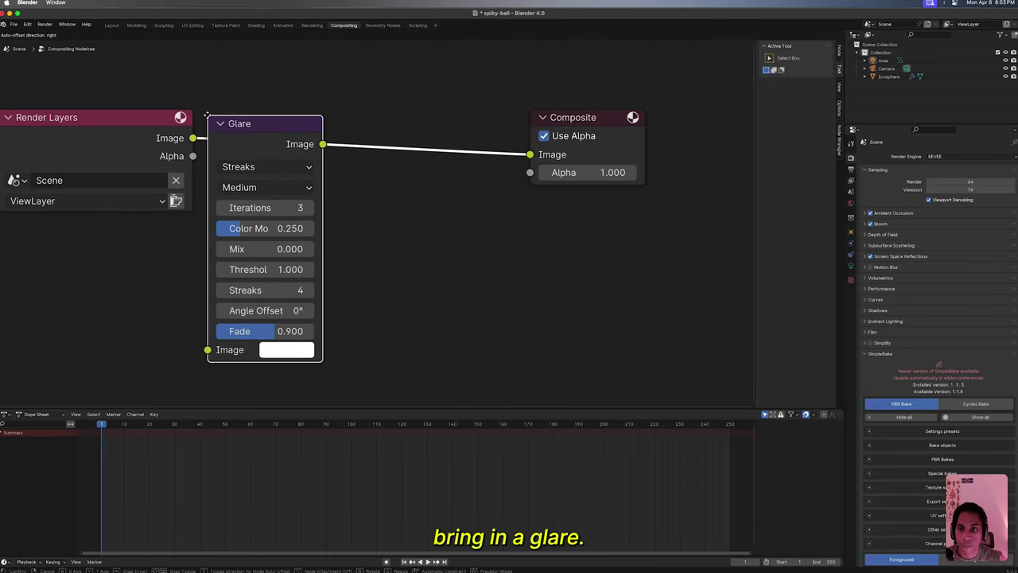
left_click(220, 118)
- Try the Simple Star glare type on the Glare node and settle on Fog Glow
left_click(332, 165)
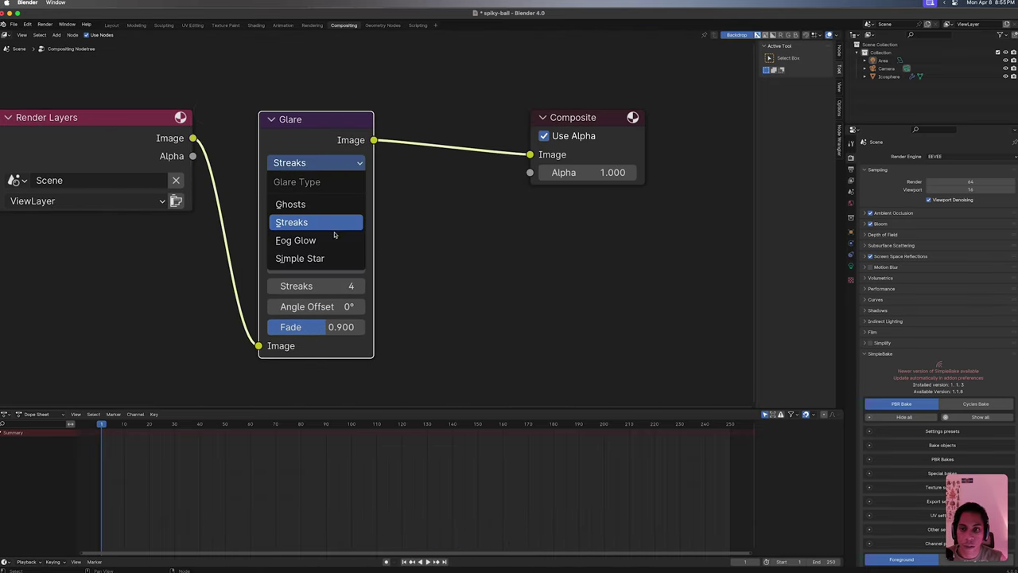
left_click(337, 256)
left_click(318, 162)
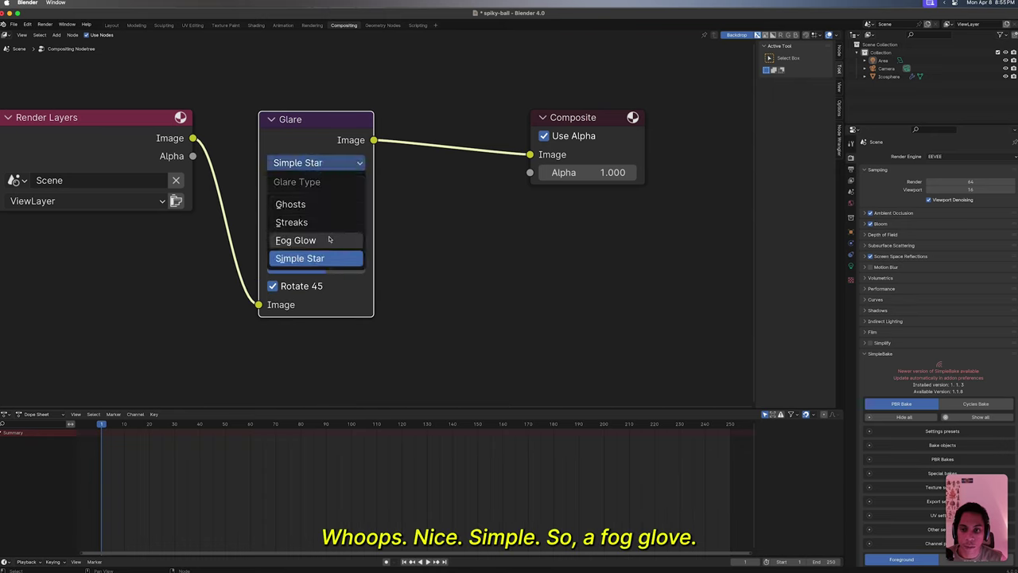
left_click(330, 239)
- Add a Viewer node below Composite and feed it the Glare image through a reroute point on the output link
key("shift+a")
type("viewer")
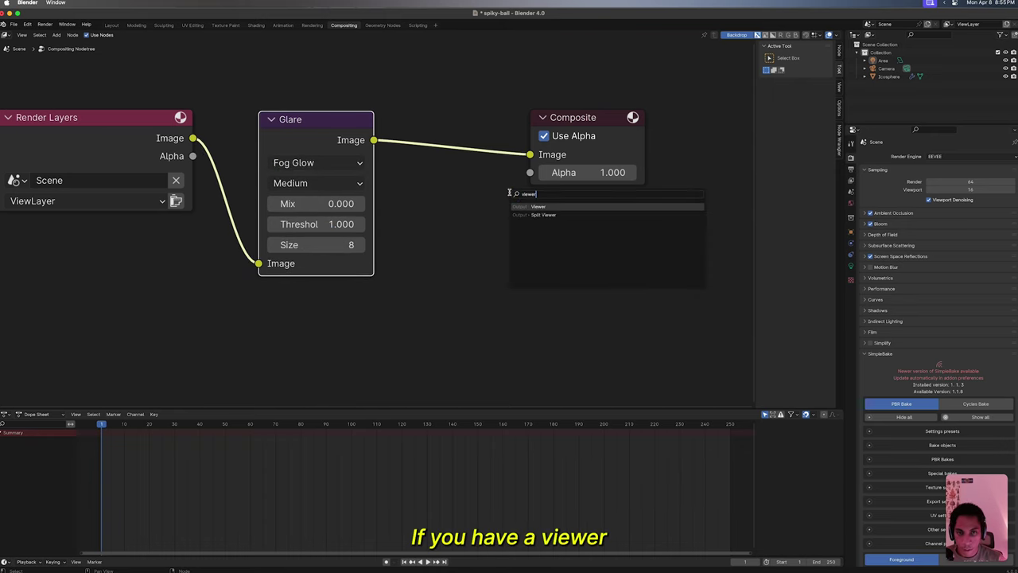
key("Return")
left_click(529, 195)
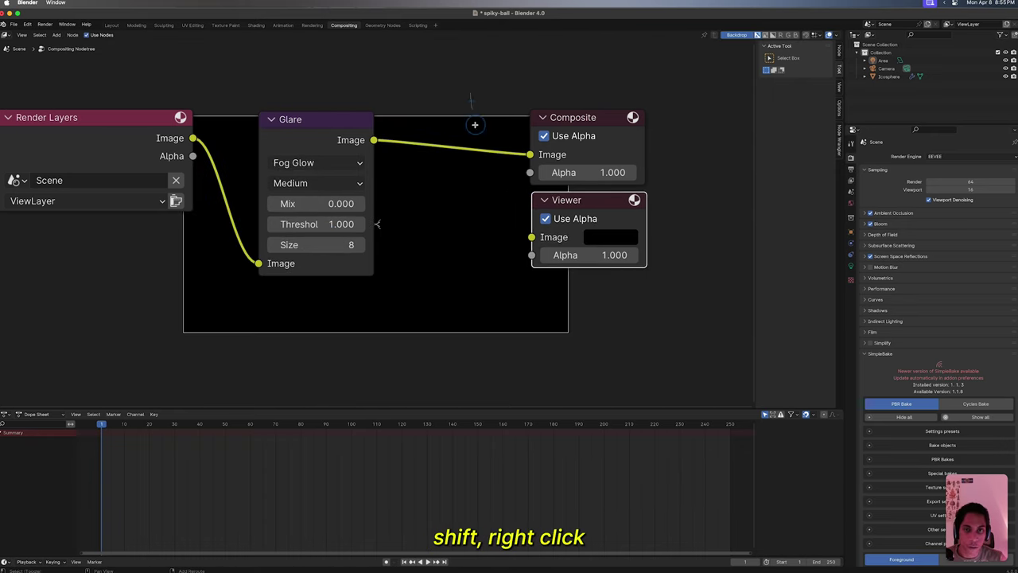
right_click_drag(475, 125, 479, 169, "shift")
left_click_drag(533, 236, 532, 236)
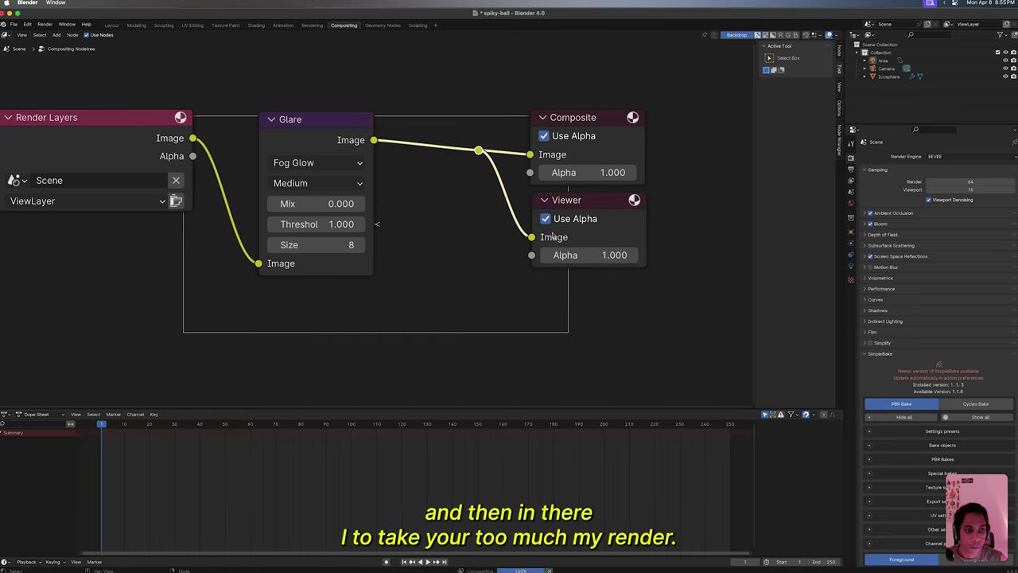
- Render a still image of the scene and close the render window
left_click(44, 24)
left_click(52, 35)
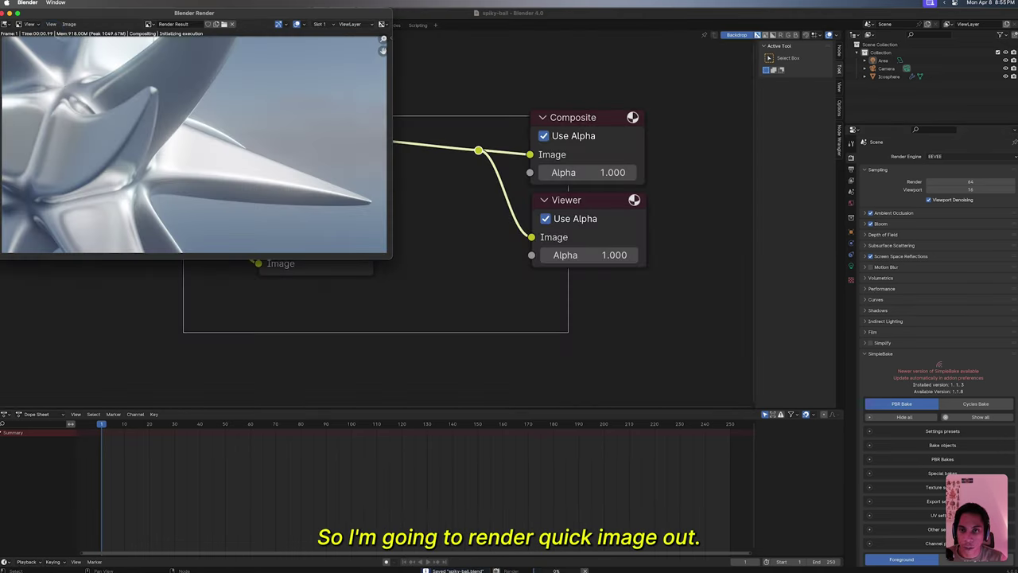
left_click(7, 16)
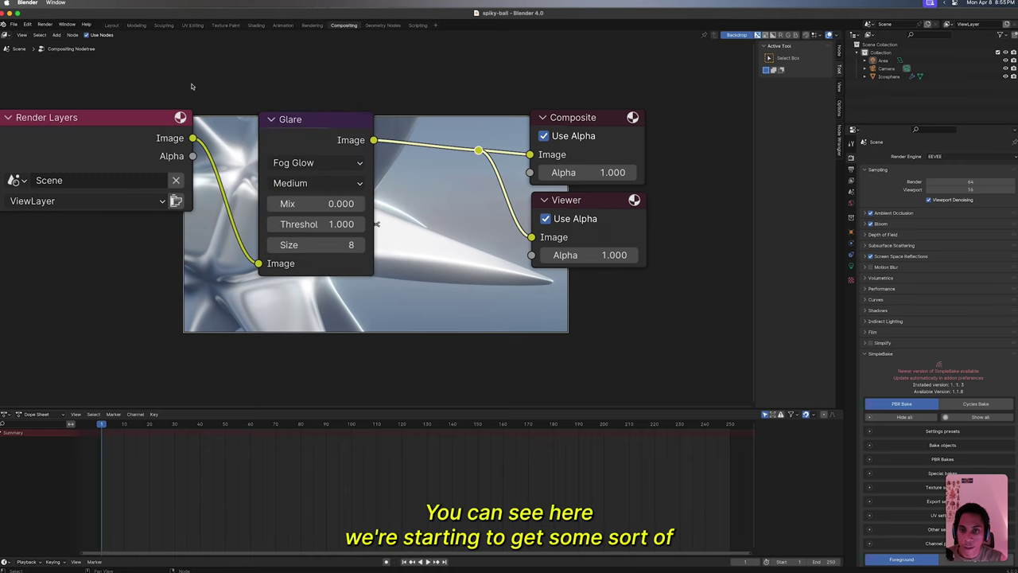
- Move the Composite and Viewer nodes farther from the Glare node to uncover the rendered backdrop
scroll(287, 73, "right", 5)
left_click_drag(287, 73, 593, 347)
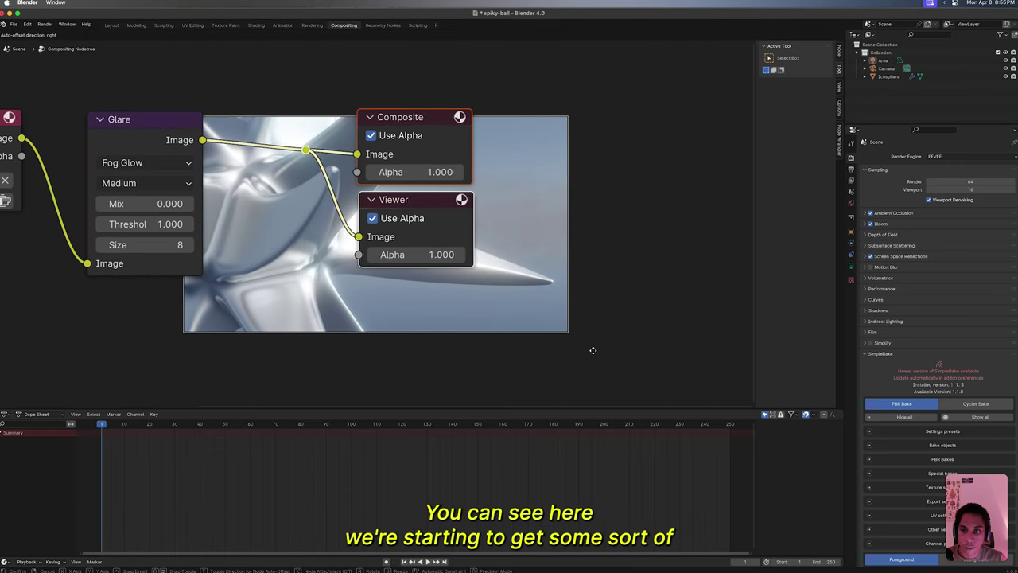
key("g")
left_click(762, 348)
scroll(117, 121, "right", 1)
- Return from the compositor to the Layout workspace with the scene seen through the camera
left_click(111, 26)
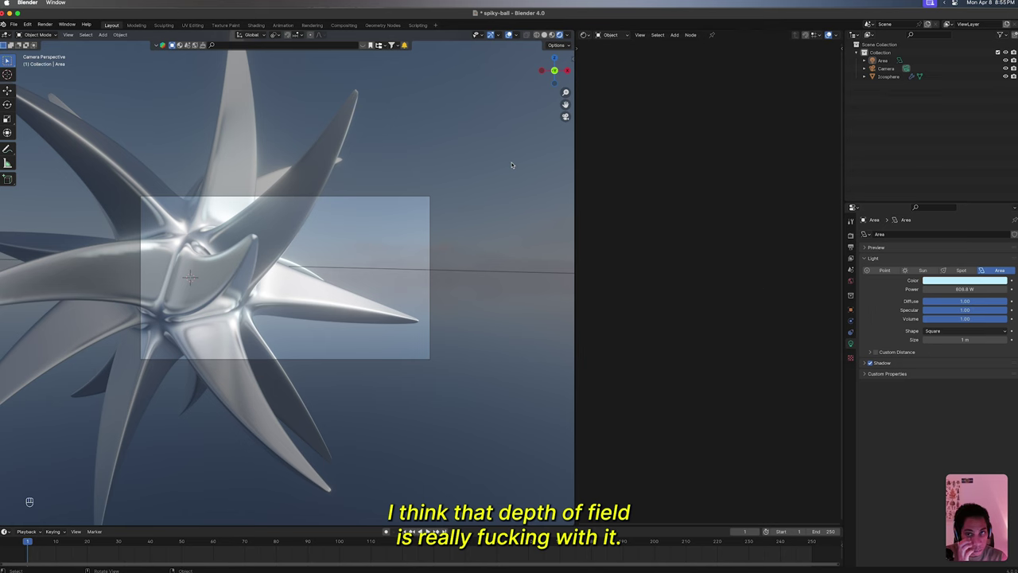
left_click(343, 25)
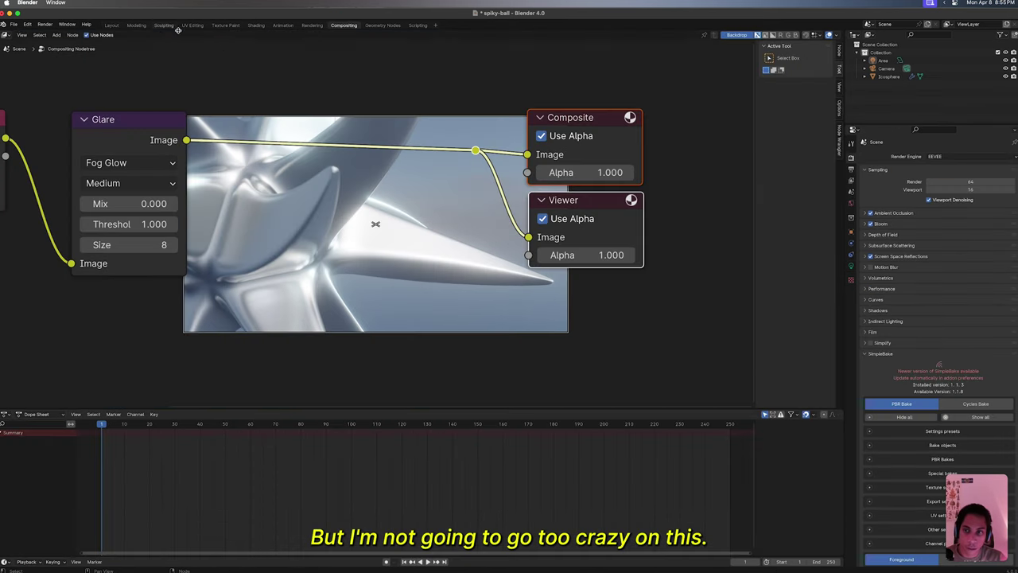
left_click(112, 26)
scroll(416, 216, "down", 1, "super")
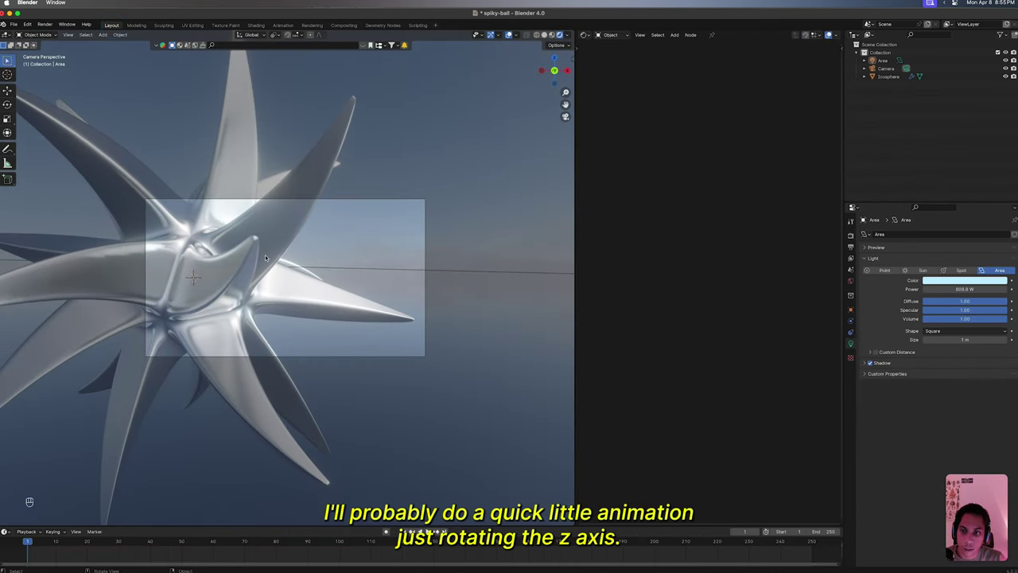
- Try rotating the spiky ball around the global Z axis
left_click(270, 257)
key("r")
key("z")
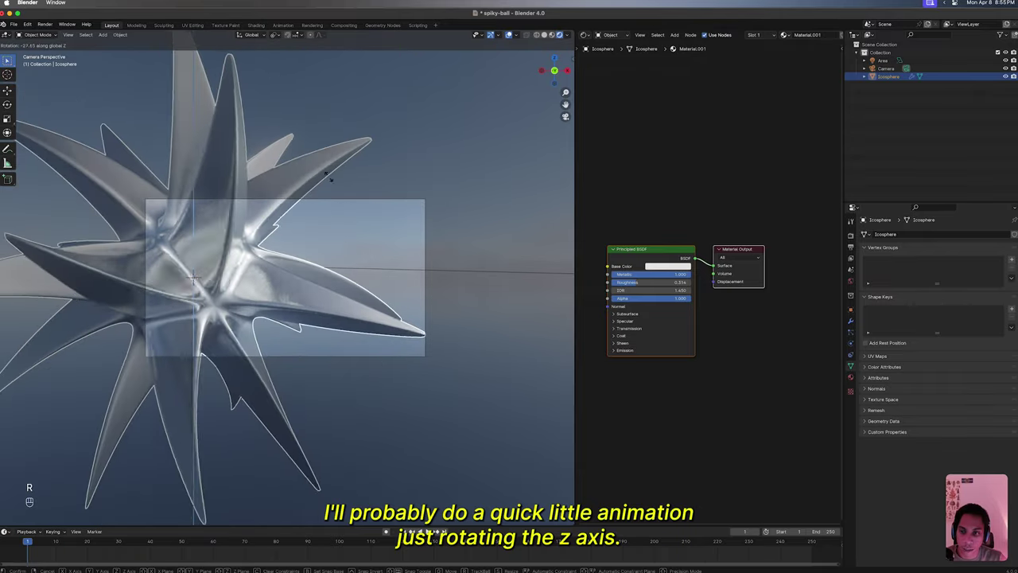
left_click(183, 153)
left_click(460, 196)
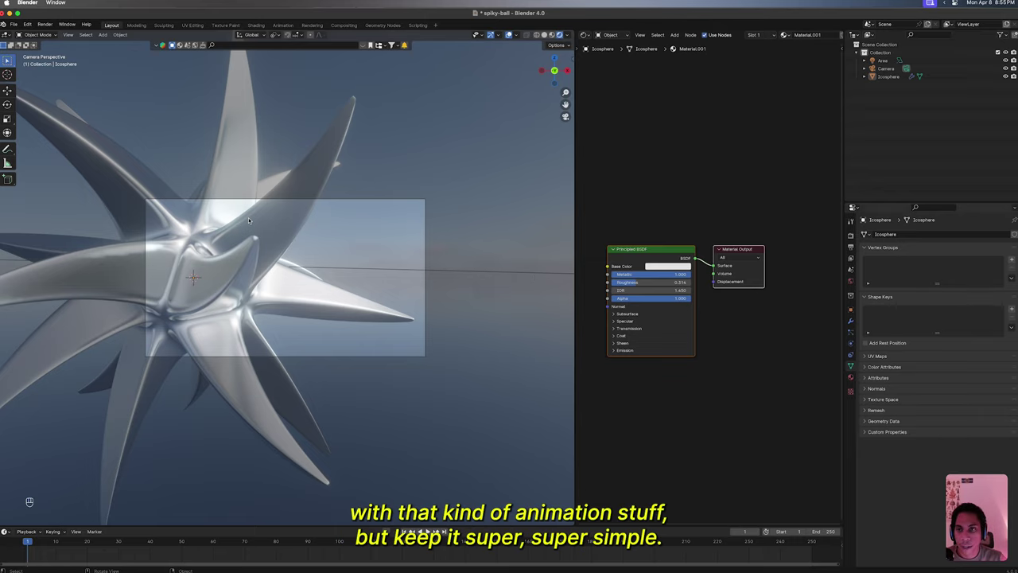
- Examine the ball's metallic surface and spikes from several angles, up close and from farther away
scroll(382, 139, "left", 5)
scroll(384, 141, "up", 3, "super")
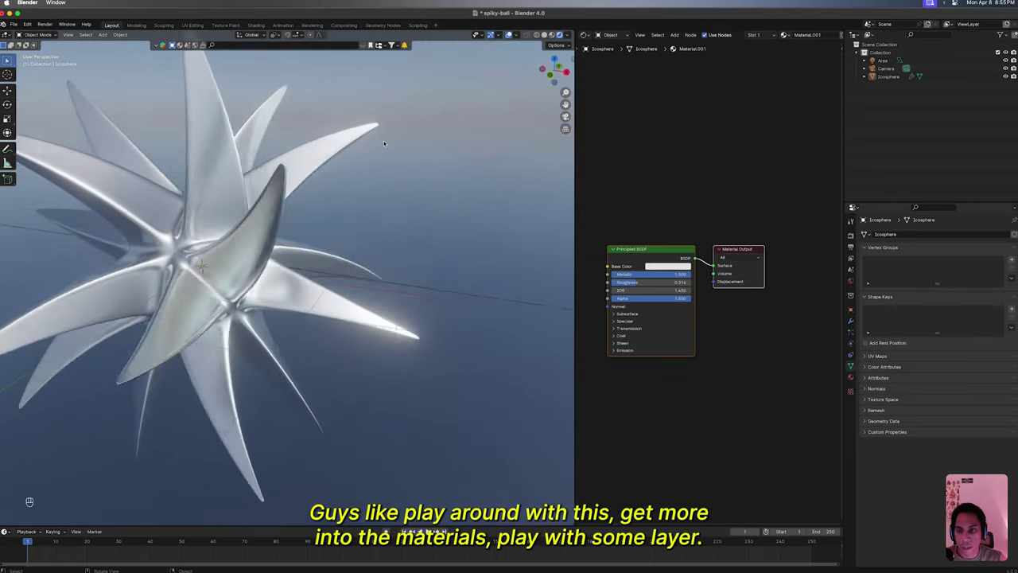
scroll(384, 141, "left", 3)
scroll(385, 141, "up", 1, "super")
scroll(384, 143, "down", 5, "super")
scroll(181, 227, "up", 7, "super")
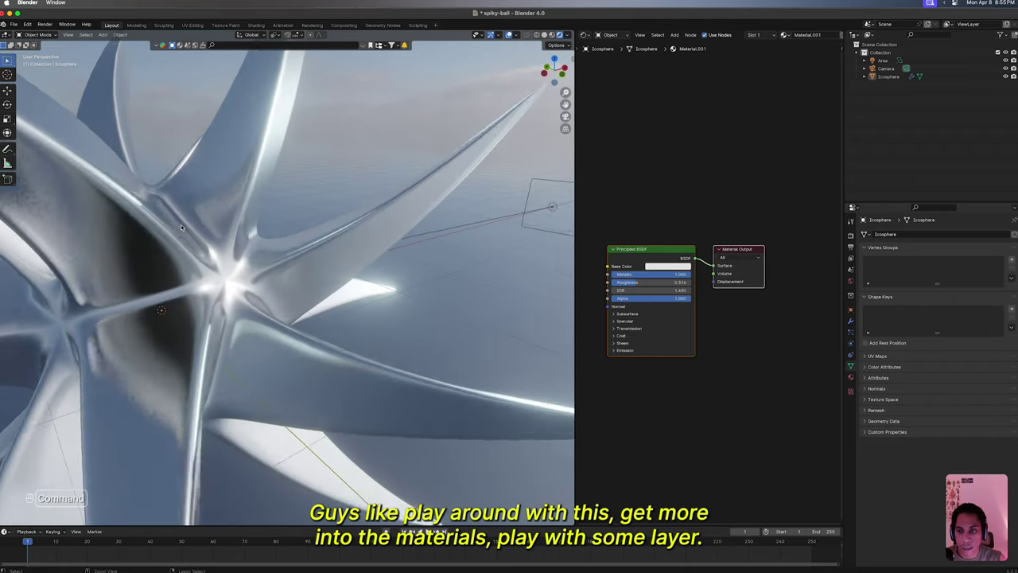
scroll(182, 228, "left", 4)
scroll(182, 228, "left", 8)
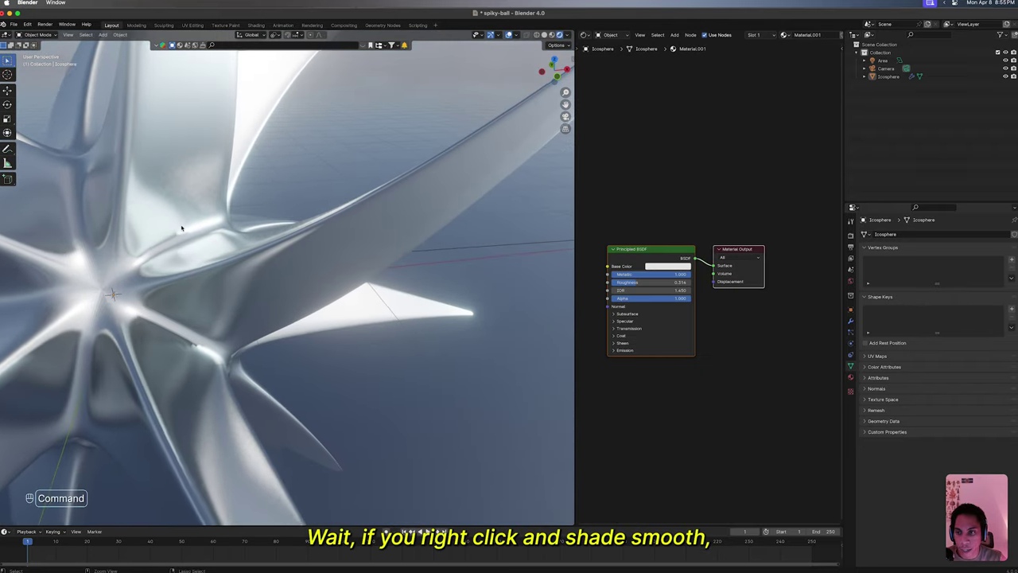
scroll(182, 228, "down", 5, "super")
- Apply Shade Smooth to the spiky ball and check the shading between its spikes
left_click(238, 238)
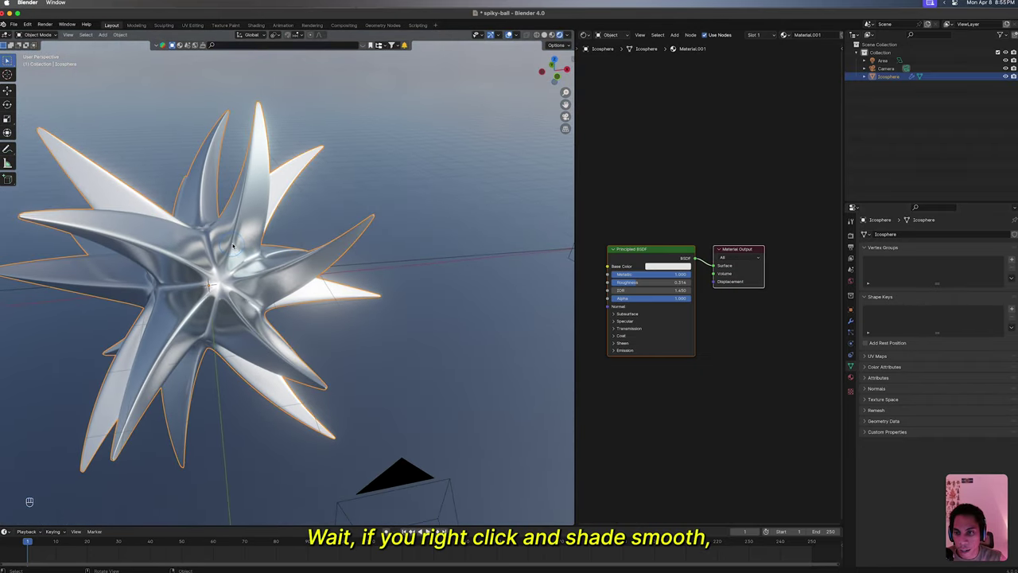
right_click(236, 245)
left_click(235, 244)
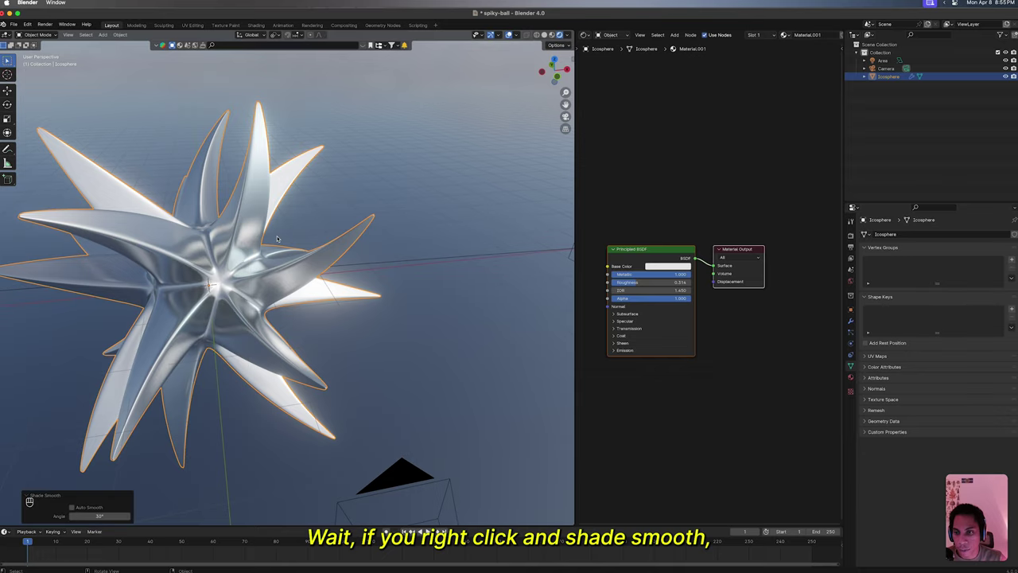
scroll(277, 239, "up", 10, "super")
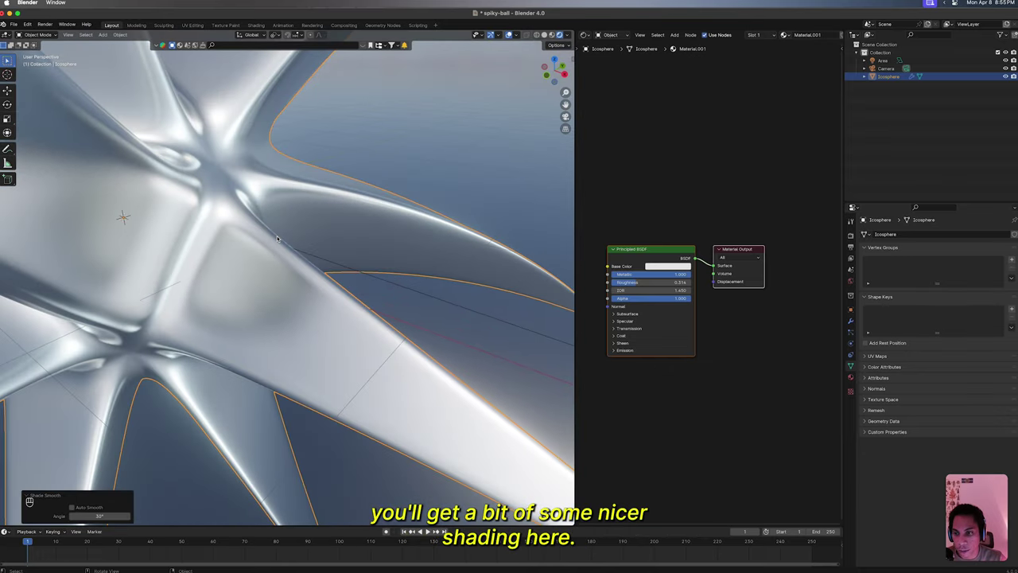
scroll(278, 239, "down", 10, "super")
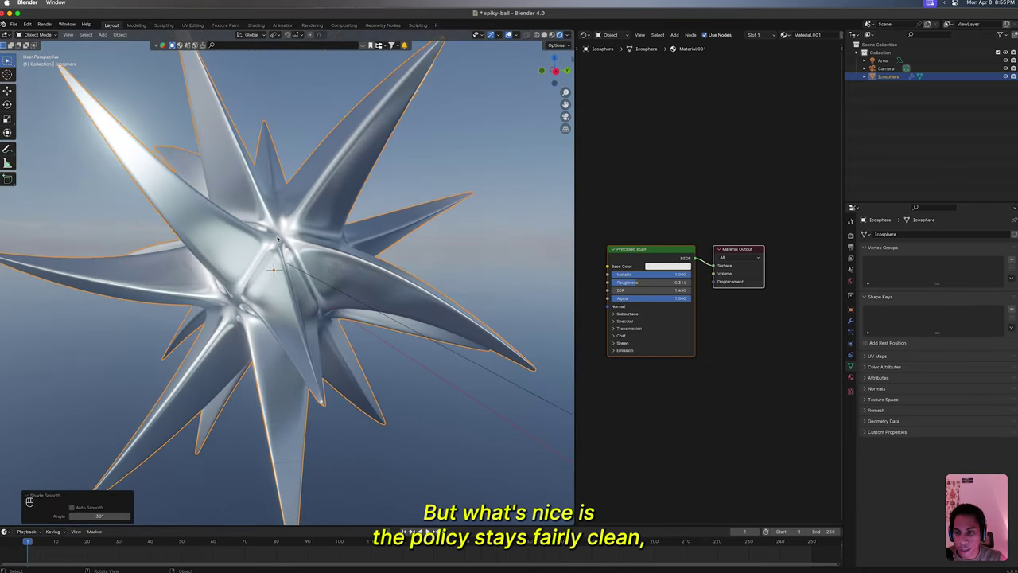
- Examine the ball in wireframe, solid and material preview shading, return to rendered shading and deselect it
key("z")
left_click(208, 238)
scroll(228, 249, "left", 10)
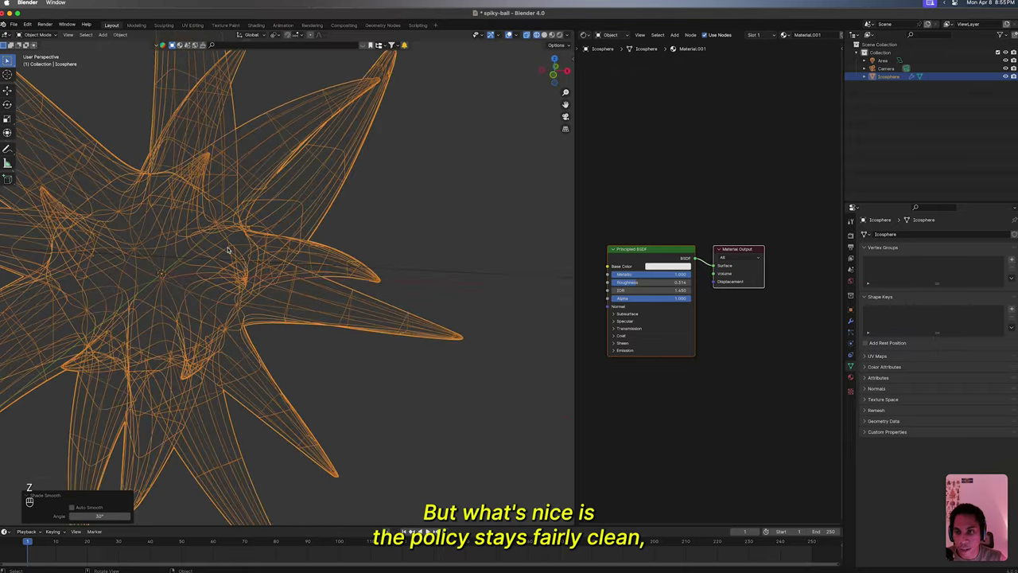
scroll(228, 249, "down", 5, "super")
key("z")
left_click(284, 248)
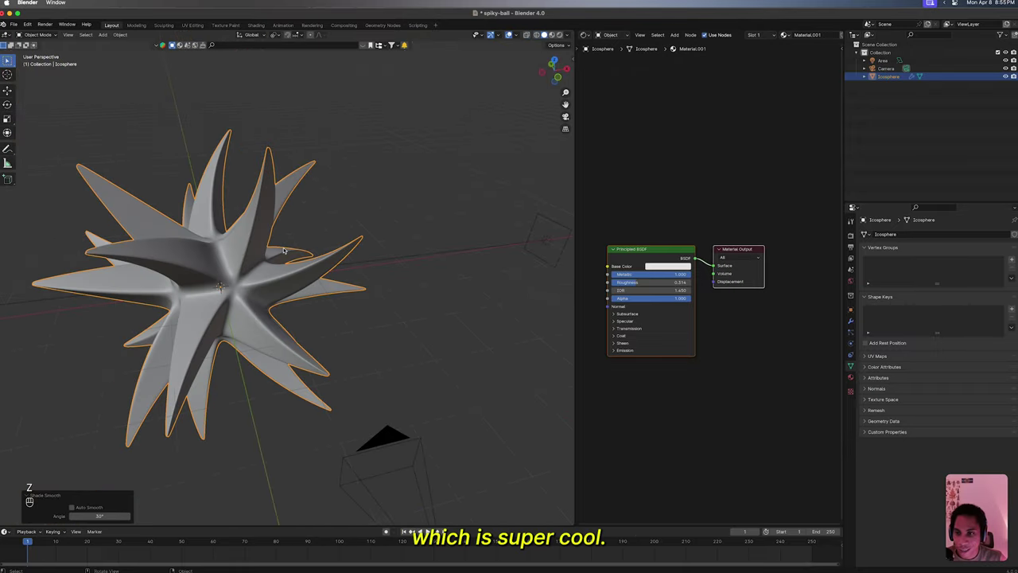
mouse_move(284, 250)
middle_mouse_down()
mouse_move(302, 249)
mouse_move(281, 245)
middle_mouse_up()
key("z")
left_click(298, 328)
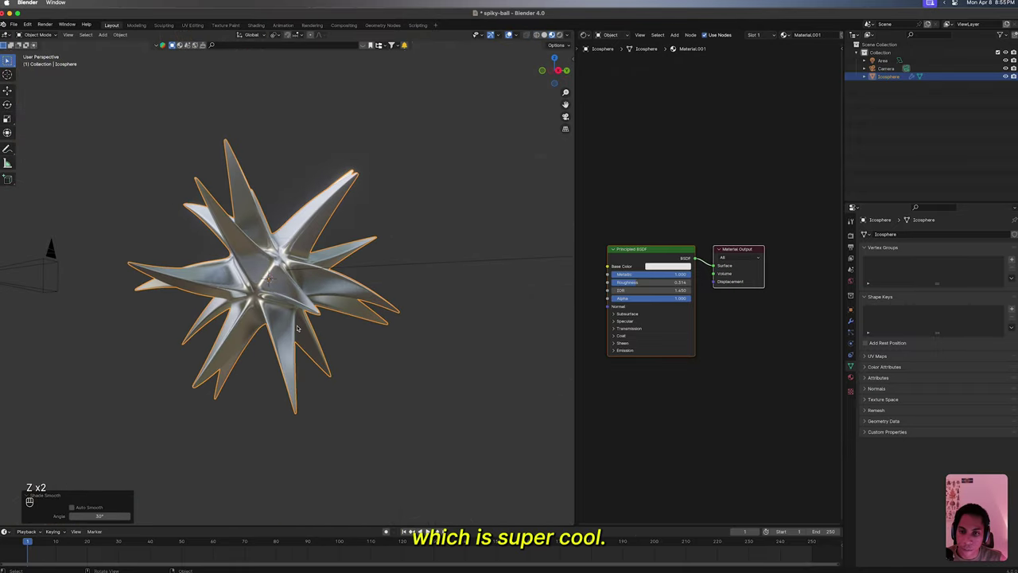
key("z")
left_click(288, 275)
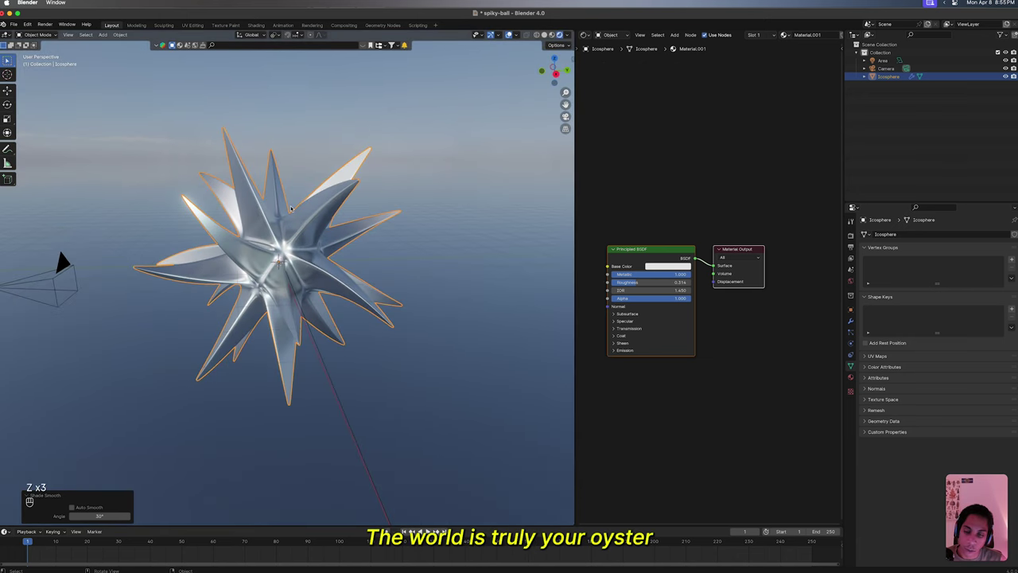
left_click(420, 236)
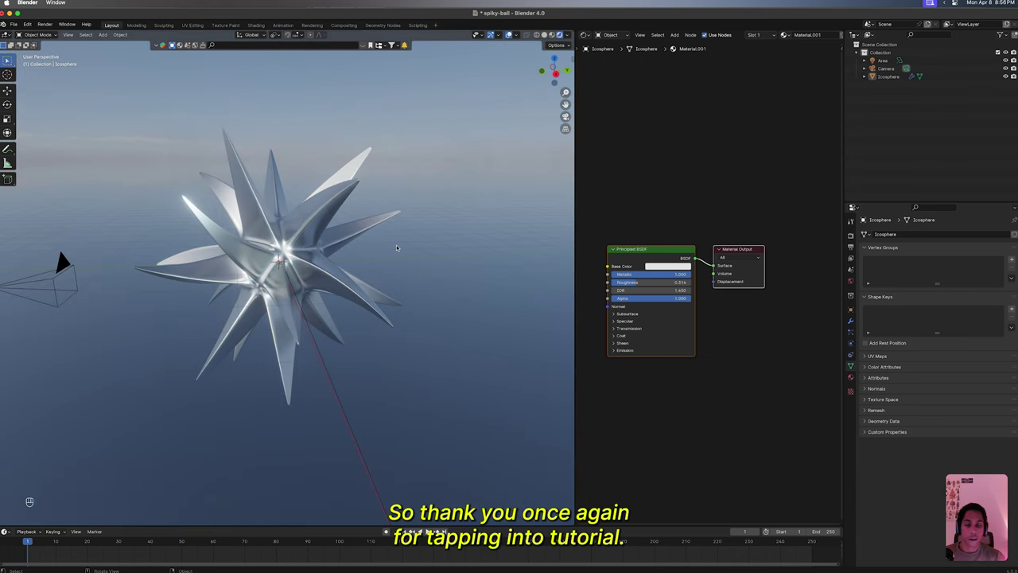